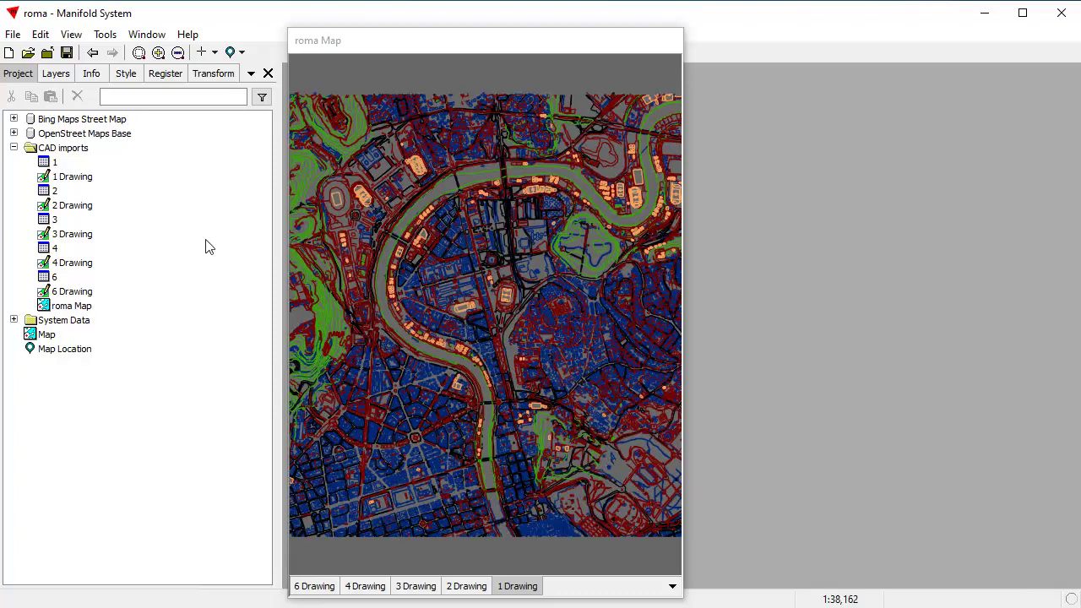
Check the roma Map CAD layers, then open the OpenStreetMap base Map in a window beside them
{"action": "left_click", "coordinate": [13, 148]}
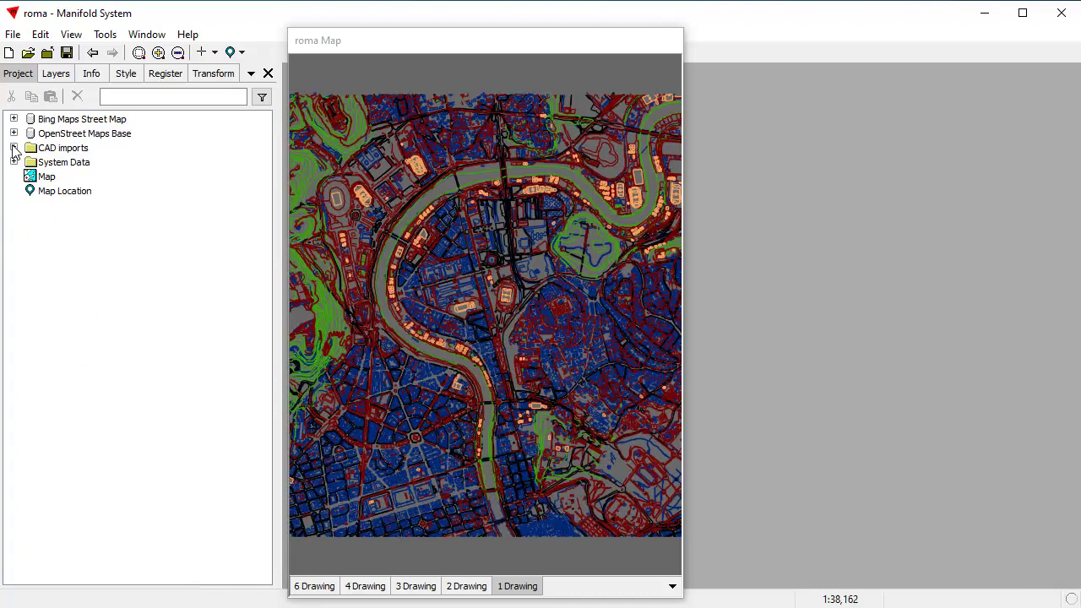
{"action": "left_click", "coordinate": [14, 148]}
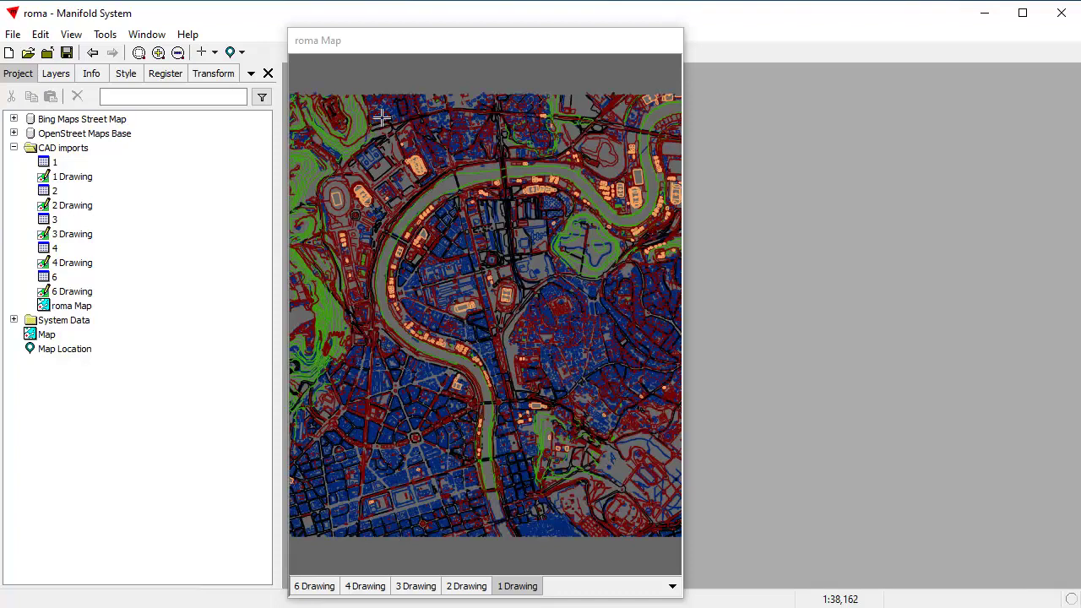
{"action": "left_click", "coordinate": [445, 48]}
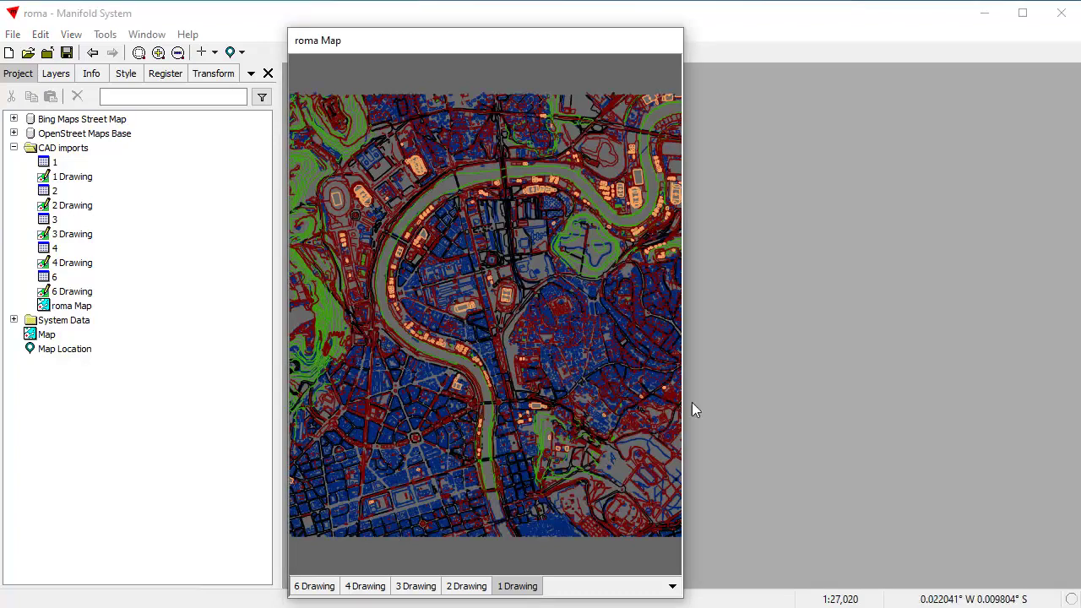
{"action": "scroll", "coordinate": [508, 285], "scroll_direction": "up", "scroll_amount": 4}
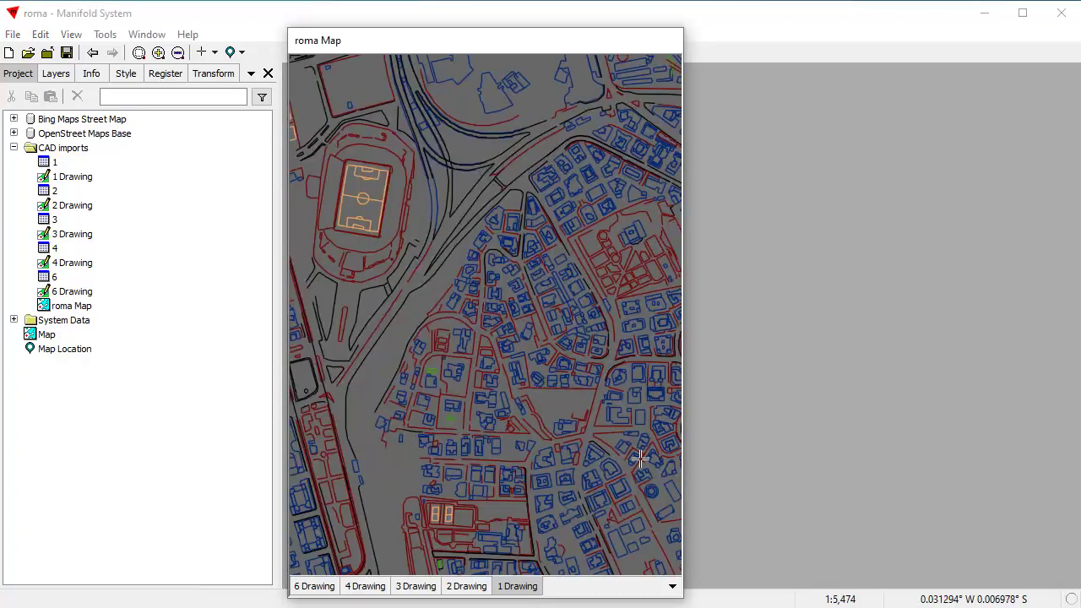
{"action": "left_click", "coordinate": [521, 589], "text": "shift"}
{"action": "left_click", "coordinate": [521, 589], "text": "shift"}
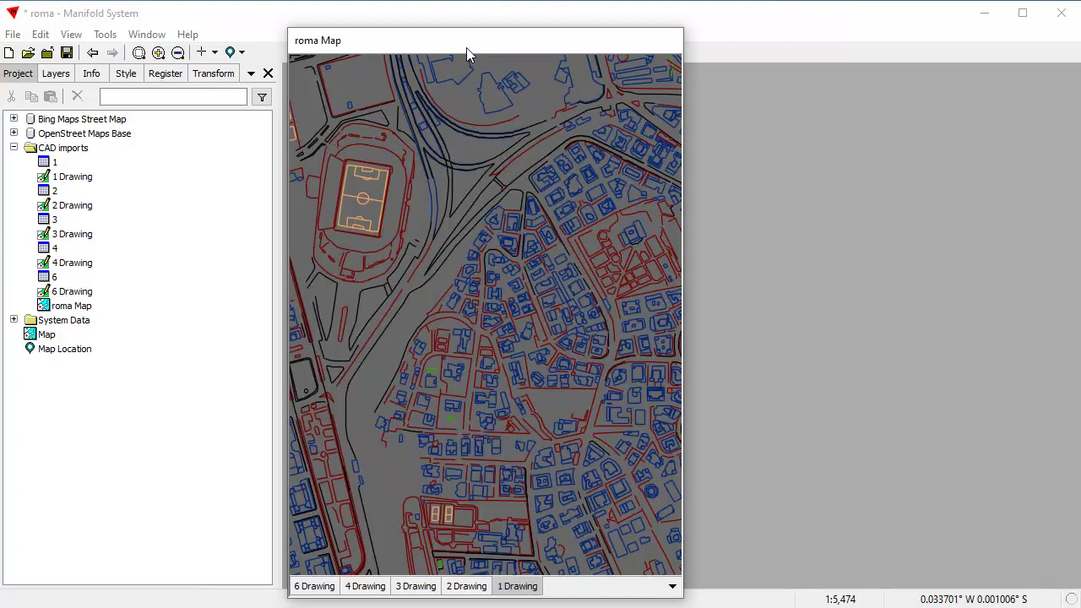
{"action": "left_click", "coordinate": [92, 52]}
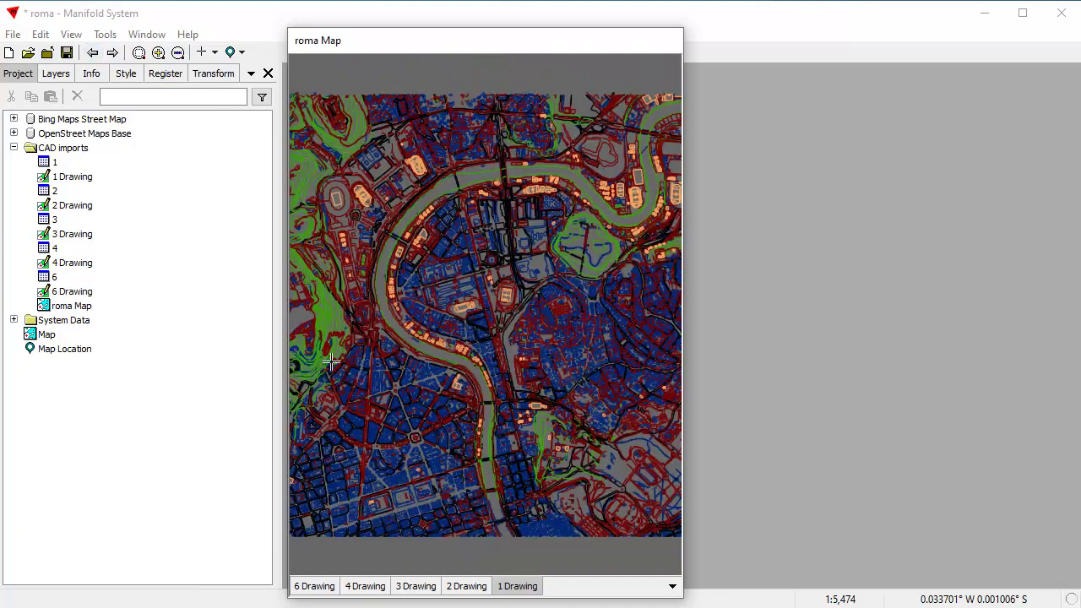
{"action": "left_click_drag", "start_coordinate": [764, 481], "coordinate": [863, 49]}
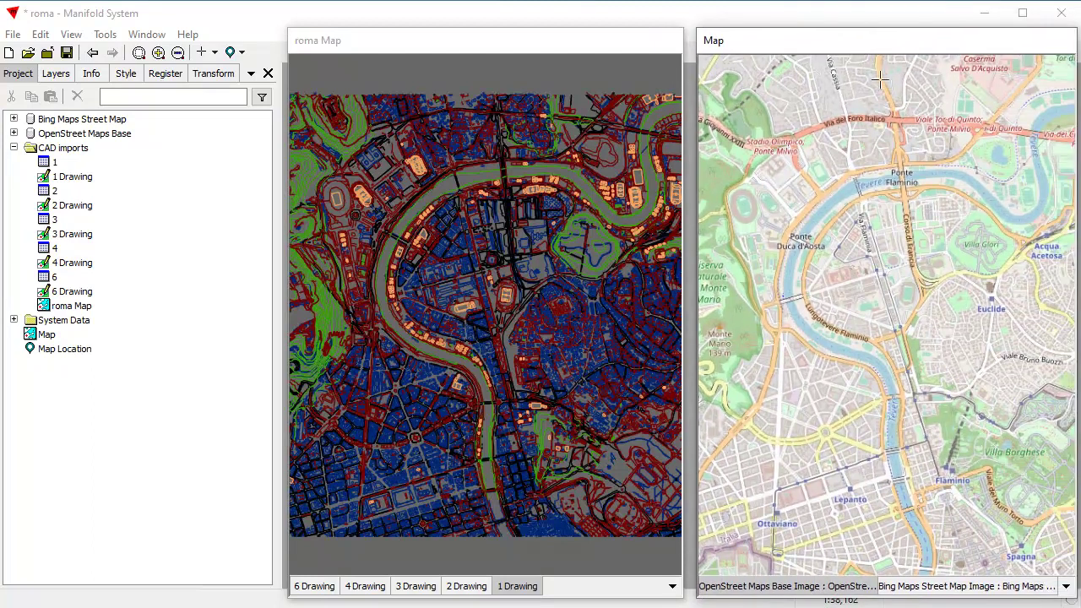
{"action": "left_click", "coordinate": [823, 586], "text": "shift"}
{"action": "left_click", "coordinate": [823, 586], "text": "shift"}
{"action": "left_click", "coordinate": [493, 45]}
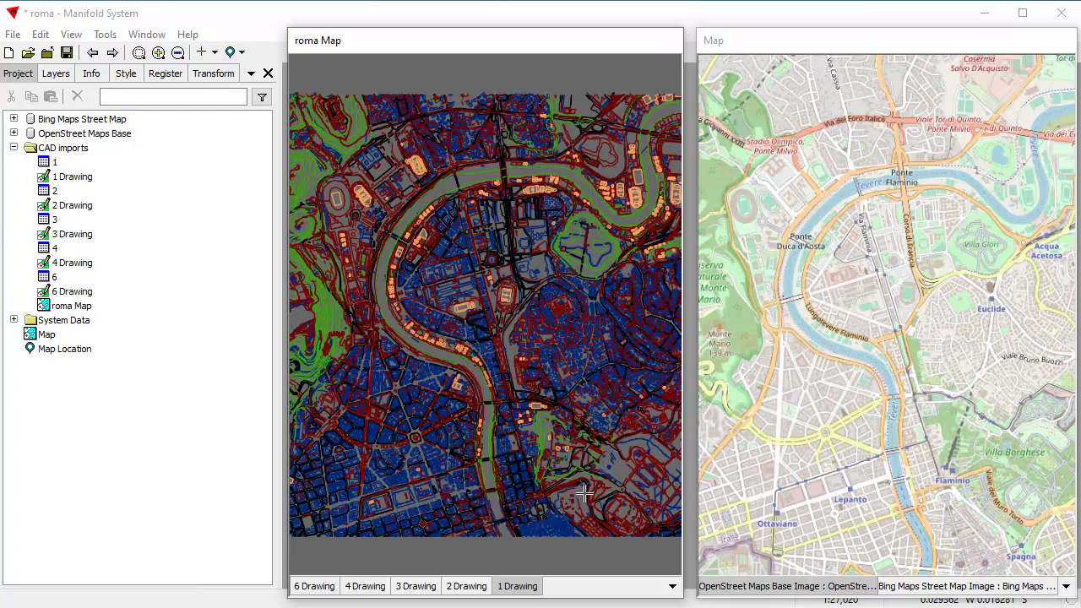
{"action": "left_click", "coordinate": [832, 48]}
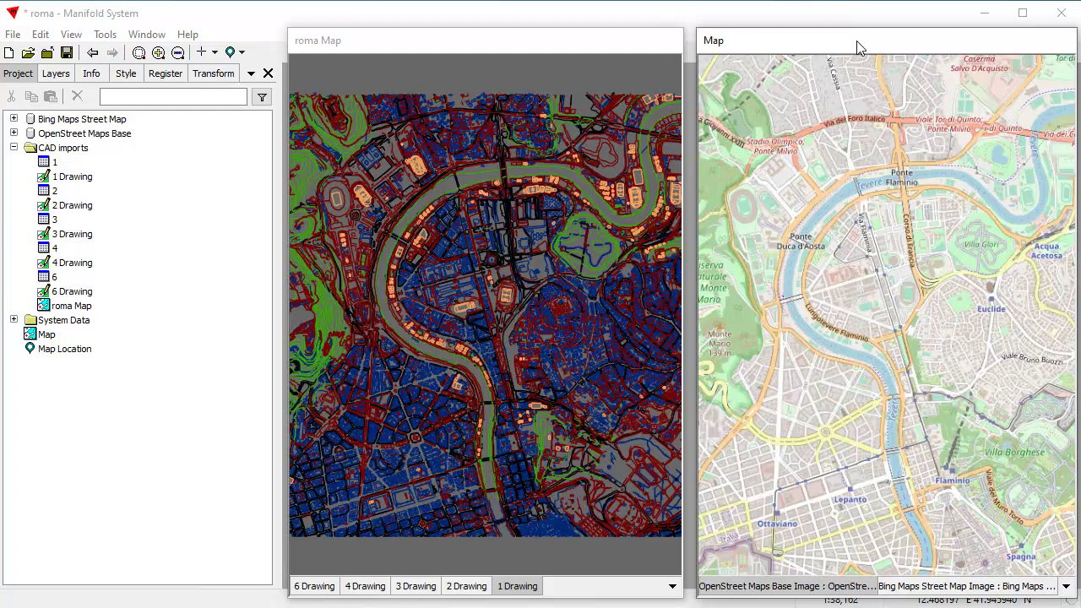
{"action": "left_click", "coordinate": [505, 47]}
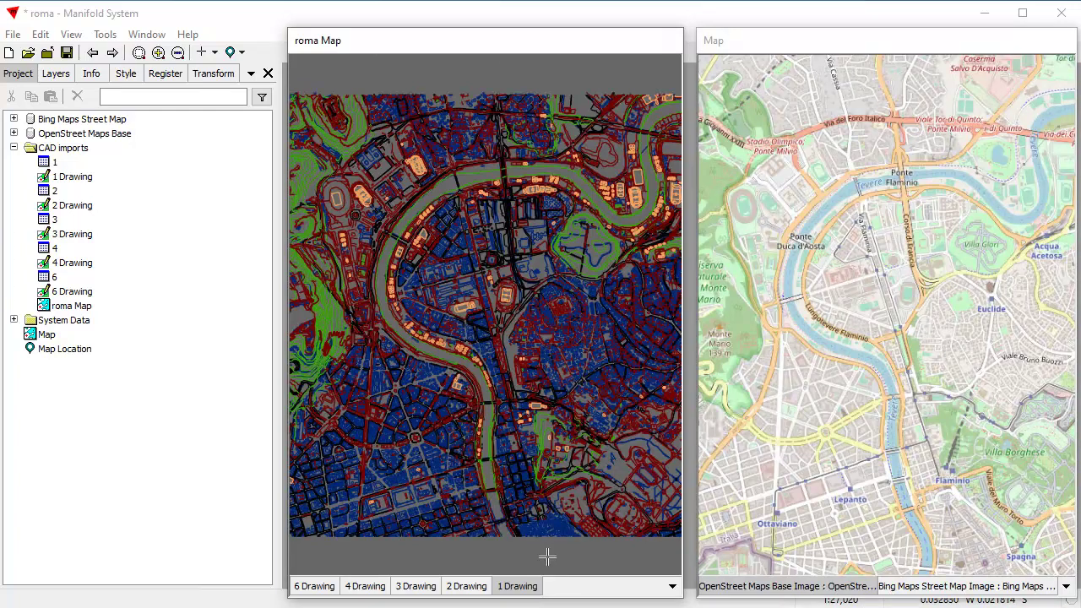
Switch to Edit Control Points mode and place P 1 on the drawing's road junction
{"action": "left_click", "coordinate": [215, 53]}
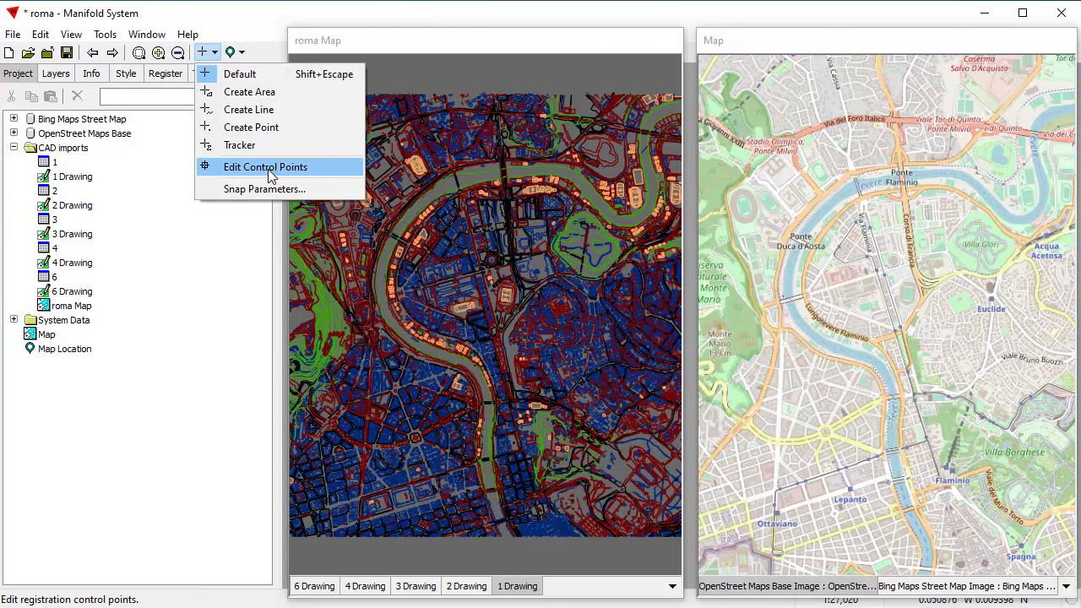
{"action": "left_click", "coordinate": [386, 41]}
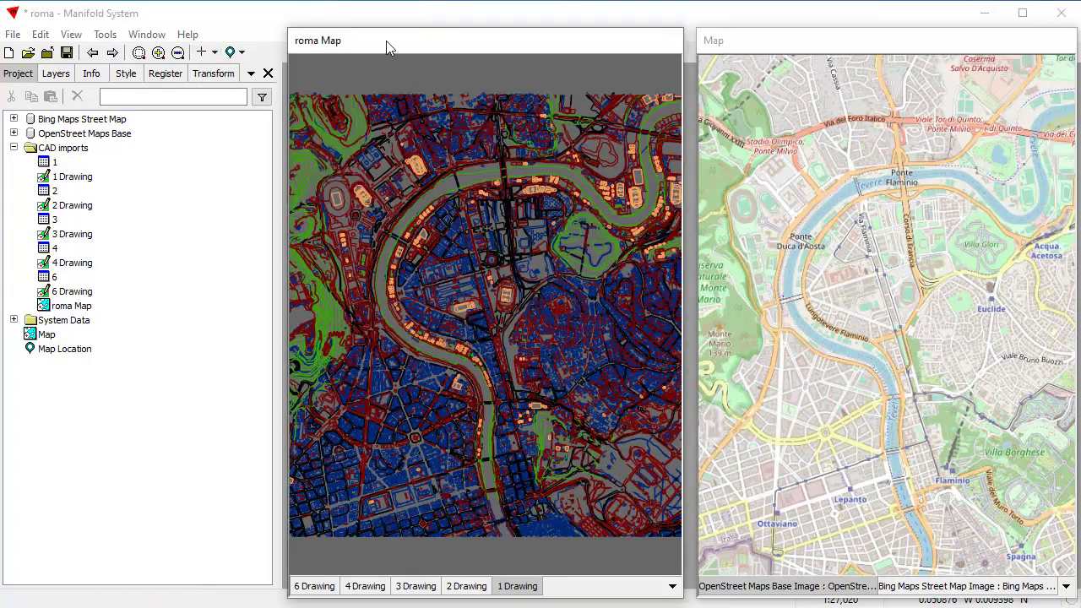
{"action": "left_click", "coordinate": [215, 53]}
{"action": "left_click", "coordinate": [233, 167]}
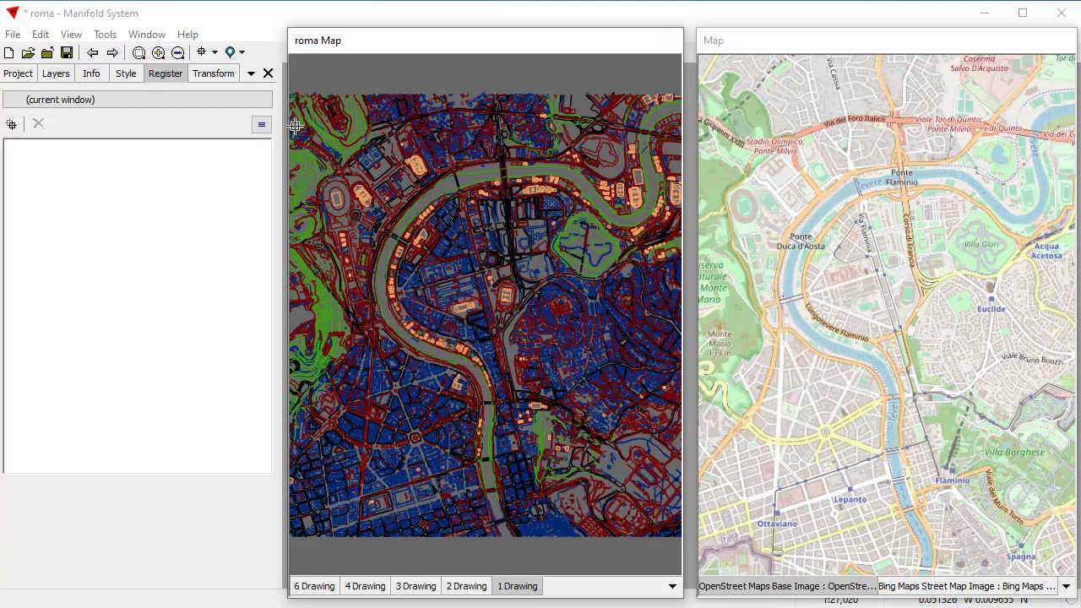
{"action": "scroll", "coordinate": [334, 160], "scroll_direction": "up", "scroll_amount": 5}
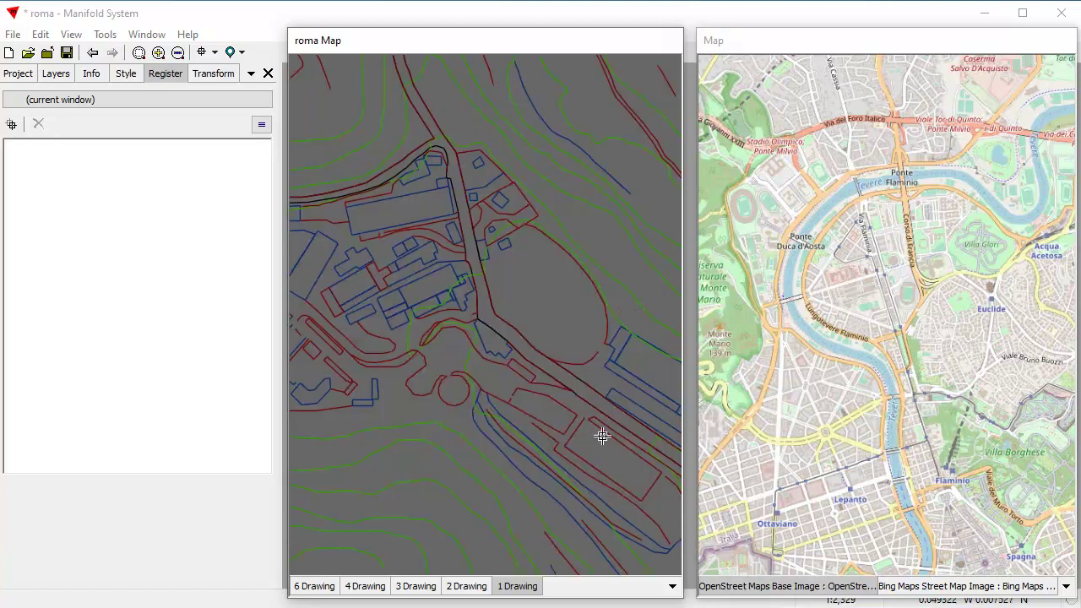
{"action": "left_click", "coordinate": [486, 313]}
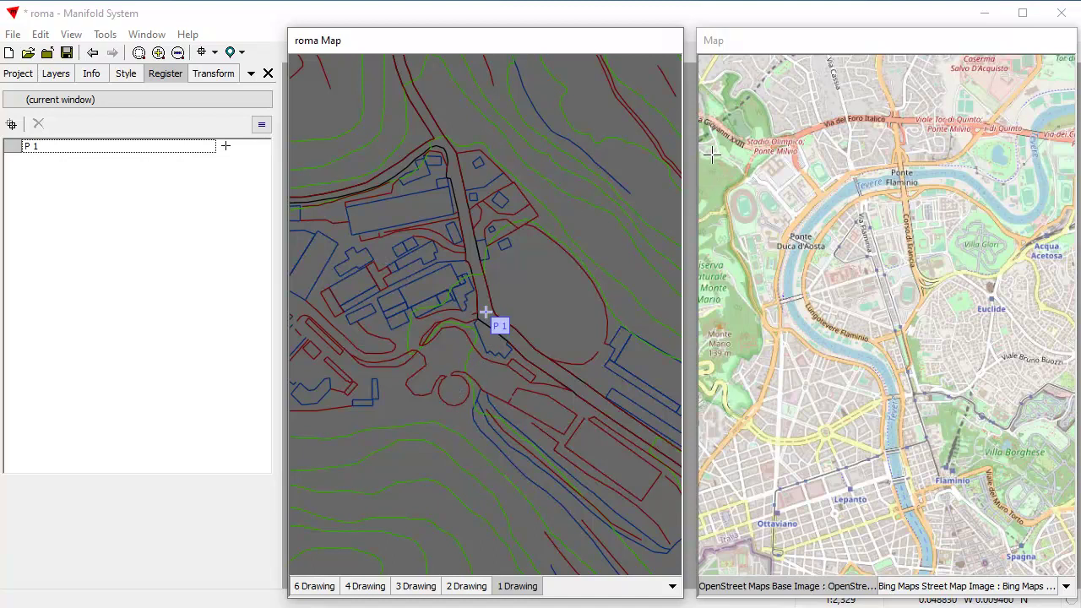
Set roma Map as the registration source and place the matching P 1 on Via dei Monti della Farnesina
{"action": "left_click", "coordinate": [759, 46]}
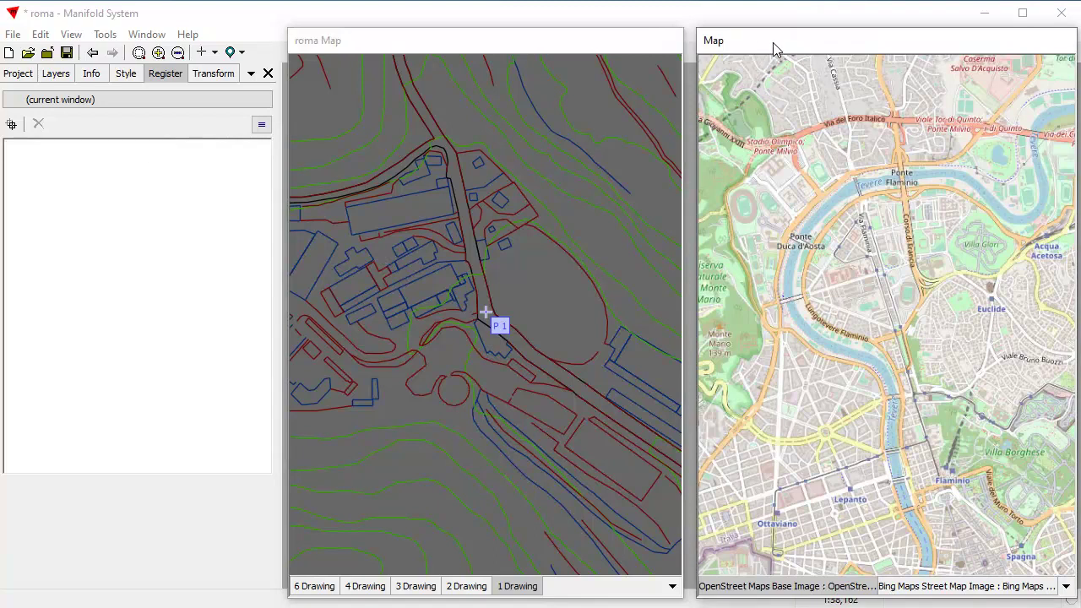
{"action": "left_click", "coordinate": [105, 100]}
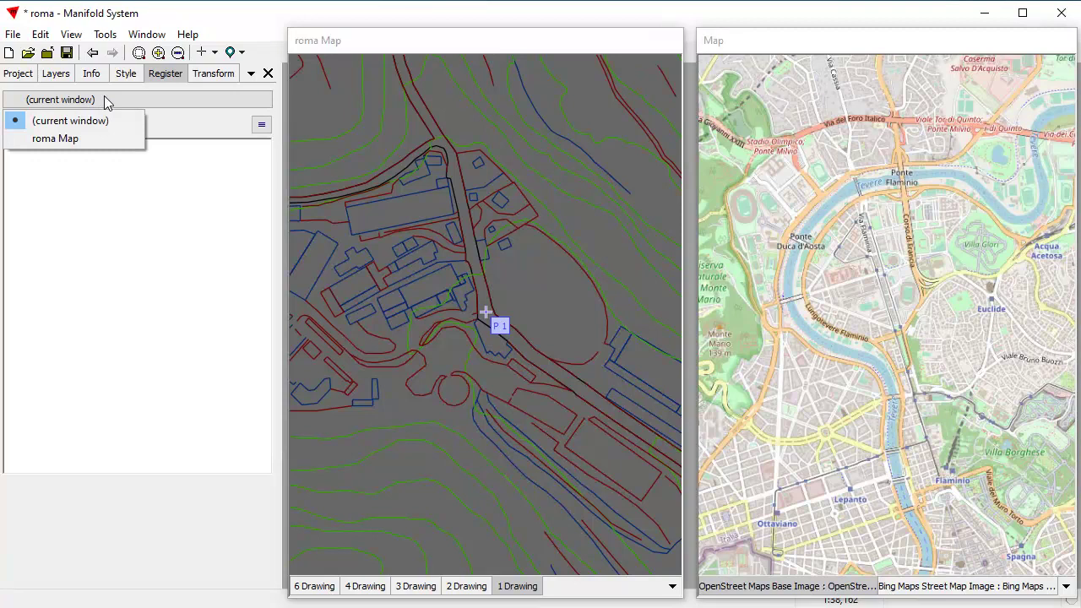
{"action": "left_click", "coordinate": [61, 138]}
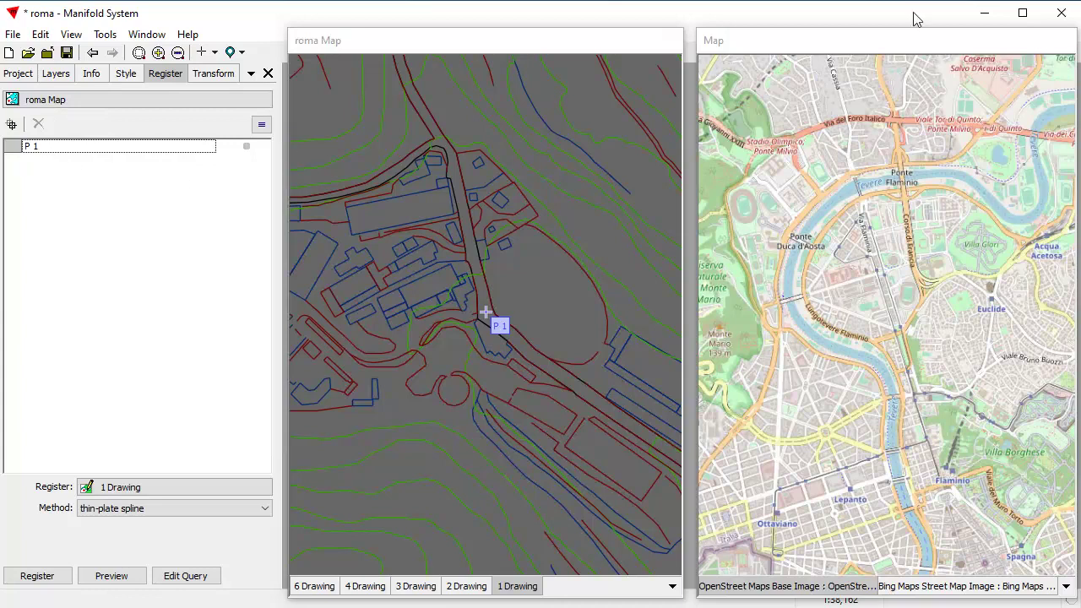
{"action": "left_click", "coordinate": [771, 43]}
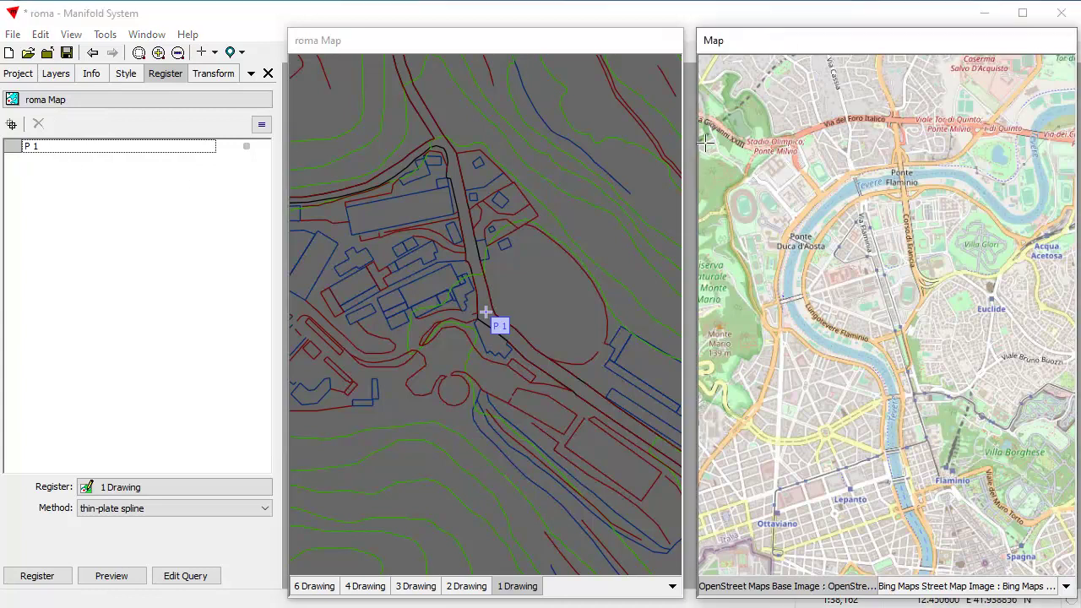
{"action": "left_click_drag", "start_coordinate": [726, 161], "coordinate": [728, 162]}
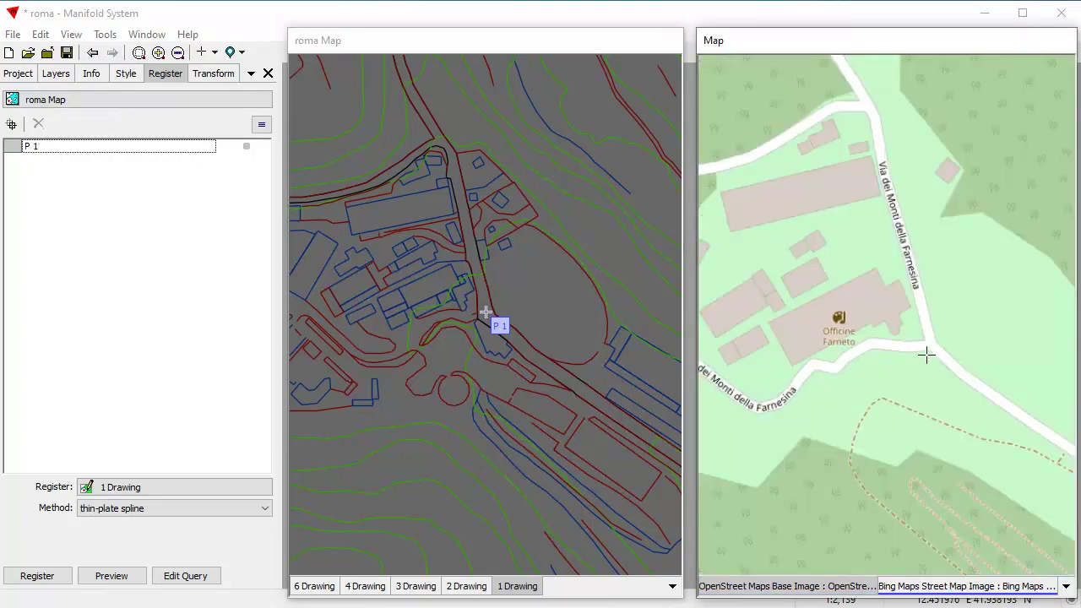
{"action": "left_click", "coordinate": [216, 53]}
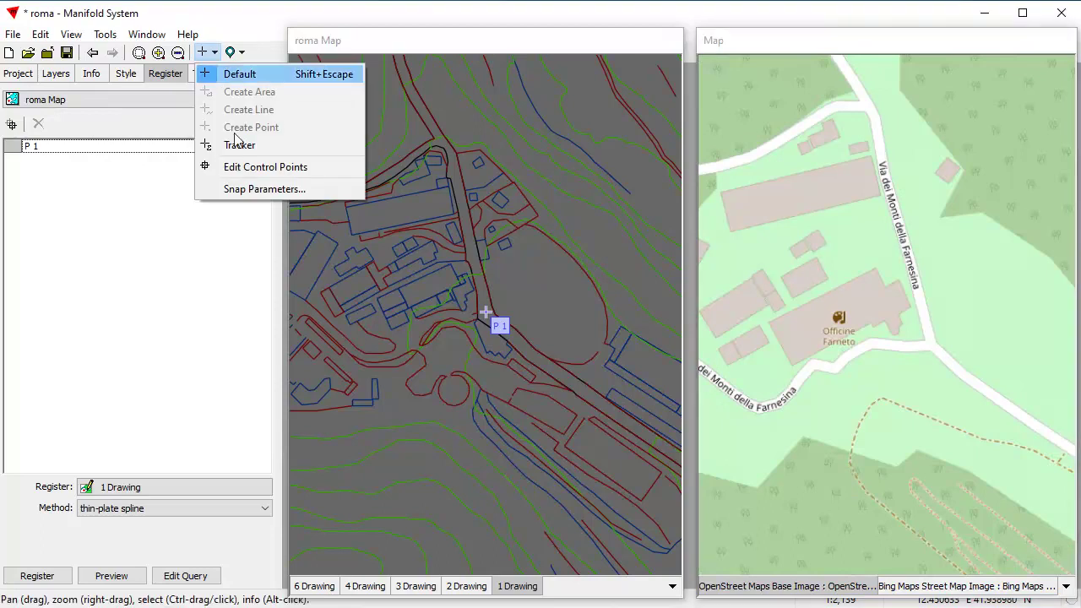
{"action": "left_click", "coordinate": [269, 165]}
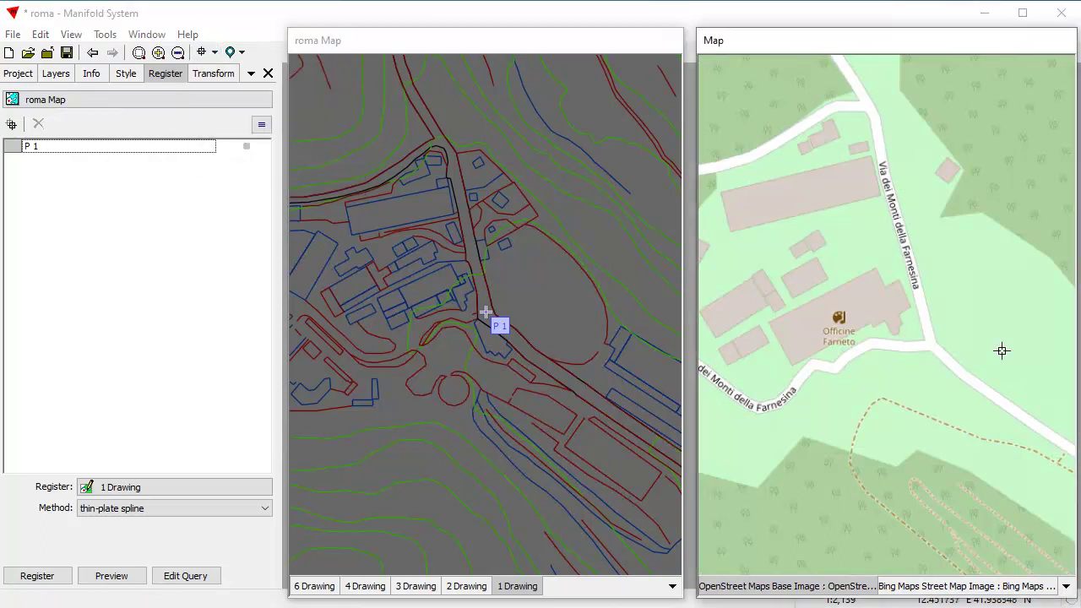
{"action": "left_click", "coordinate": [929, 344]}
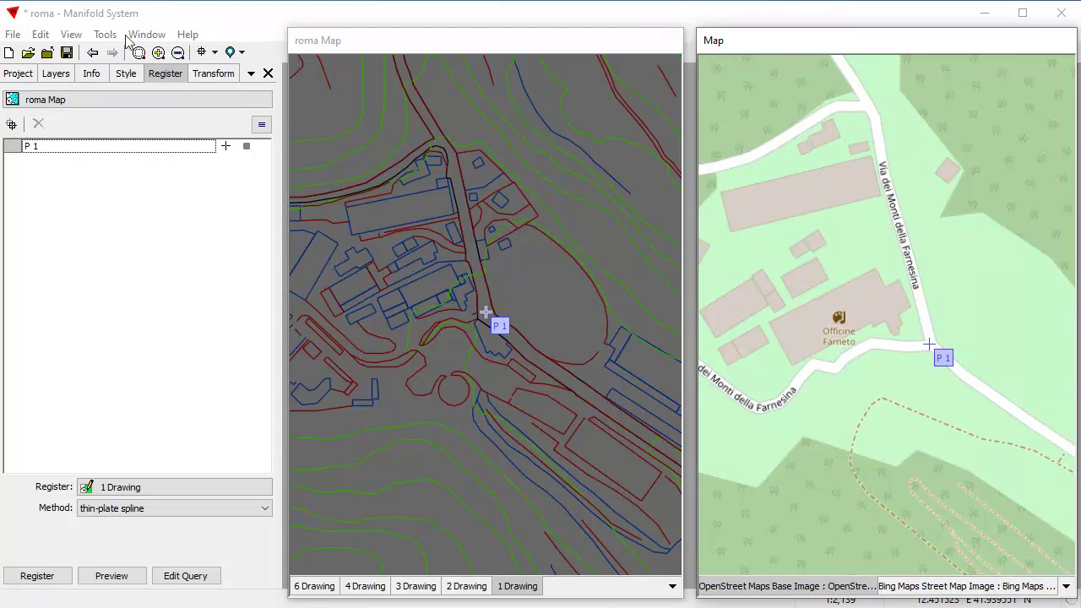
{"action": "left_click", "coordinate": [93, 52]}
{"action": "left_click", "coordinate": [403, 42]}
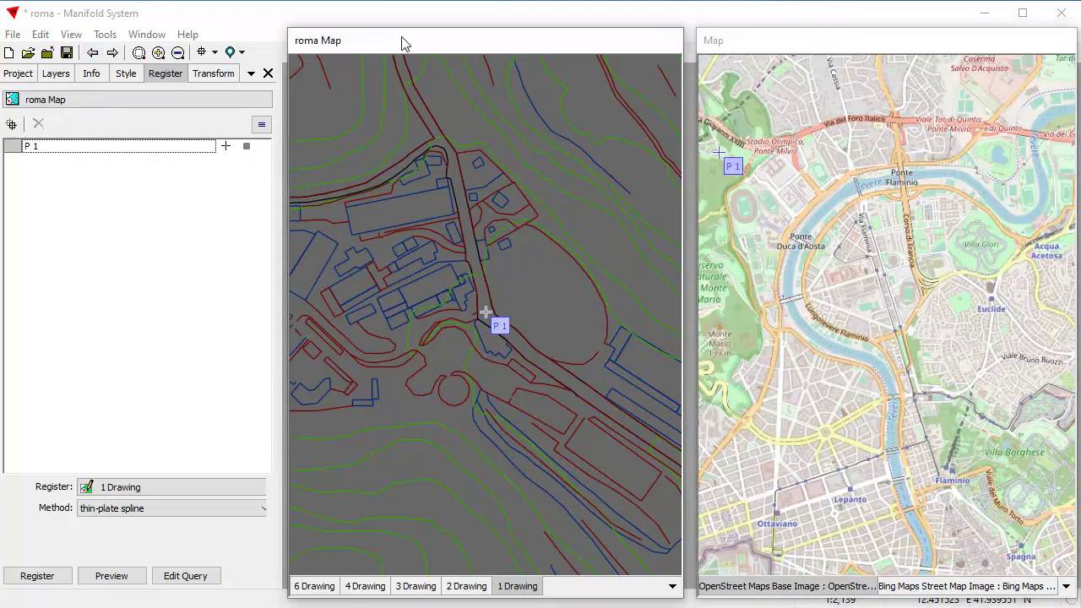
{"action": "left_click", "coordinate": [93, 52]}
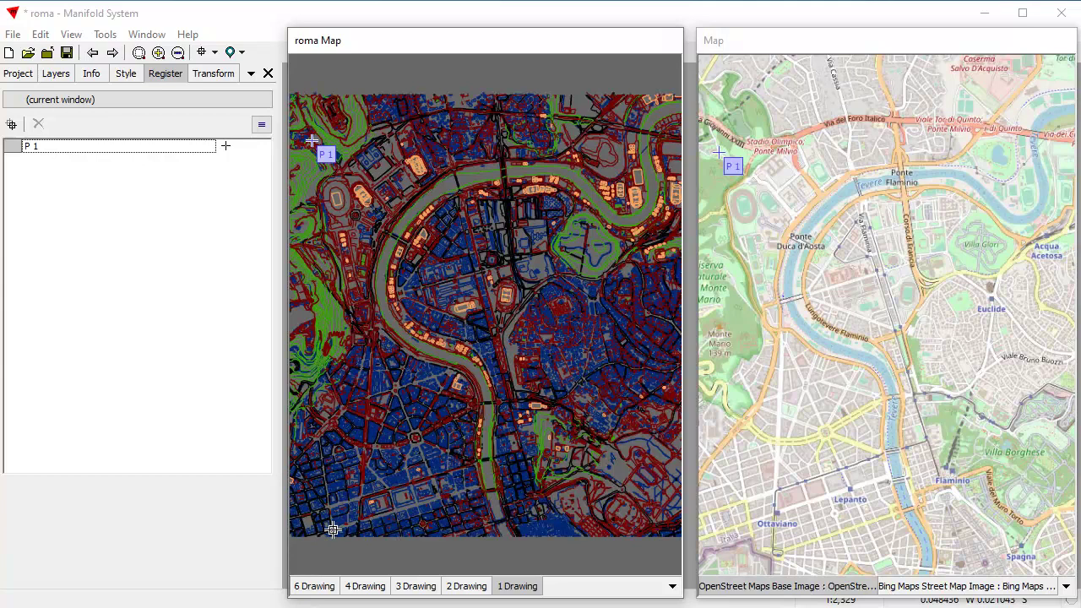
Place P 2 at the drawing's lower left and its match near Ottaviano on the base map
{"action": "left_click", "coordinate": [333, 530]}
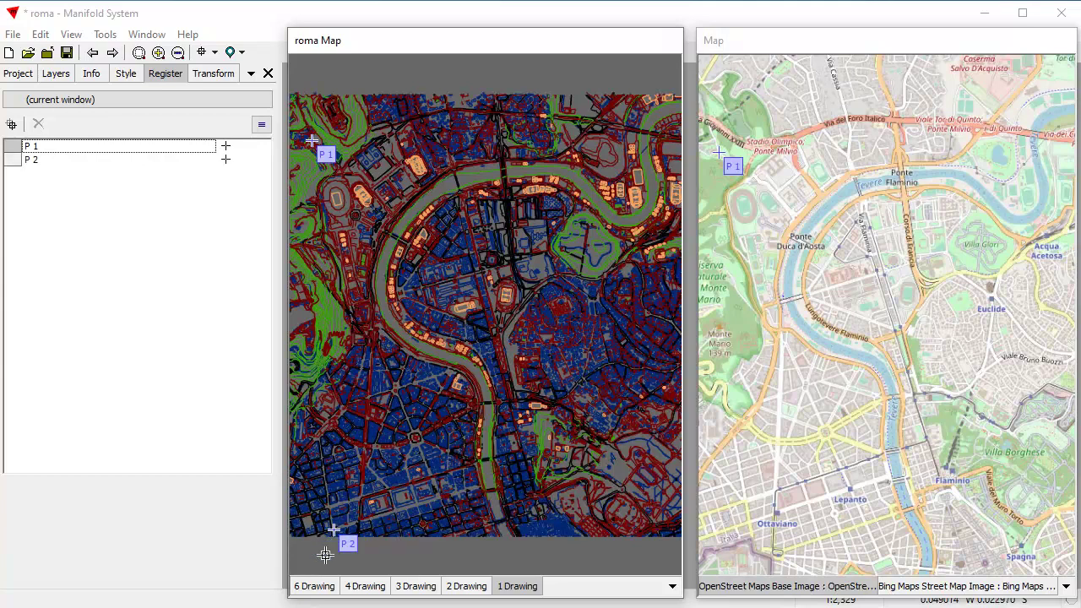
{"action": "left_click", "coordinate": [794, 47]}
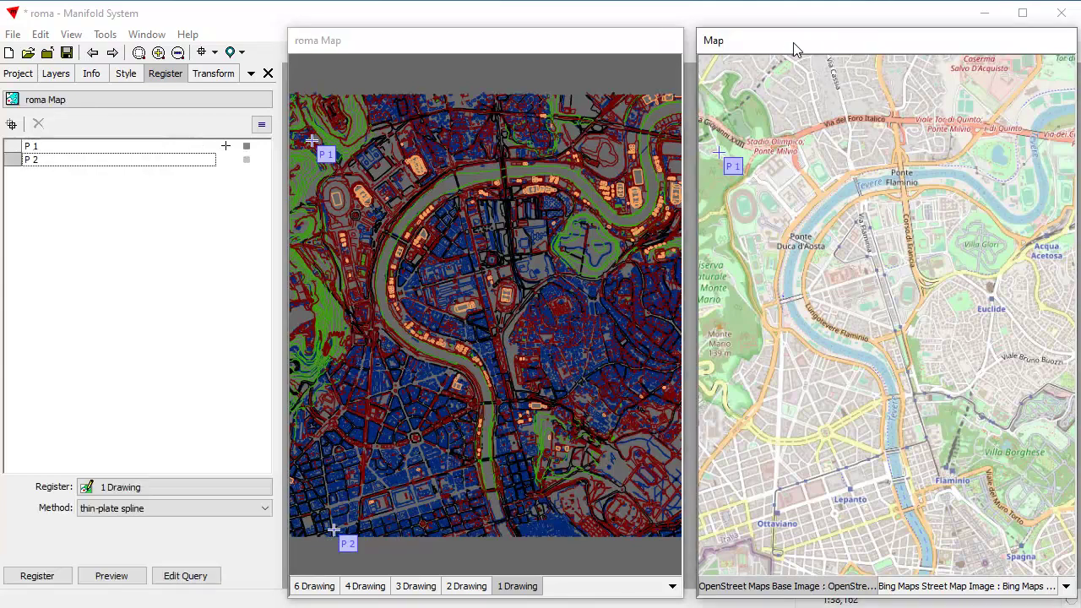
{"action": "left_click", "coordinate": [749, 523]}
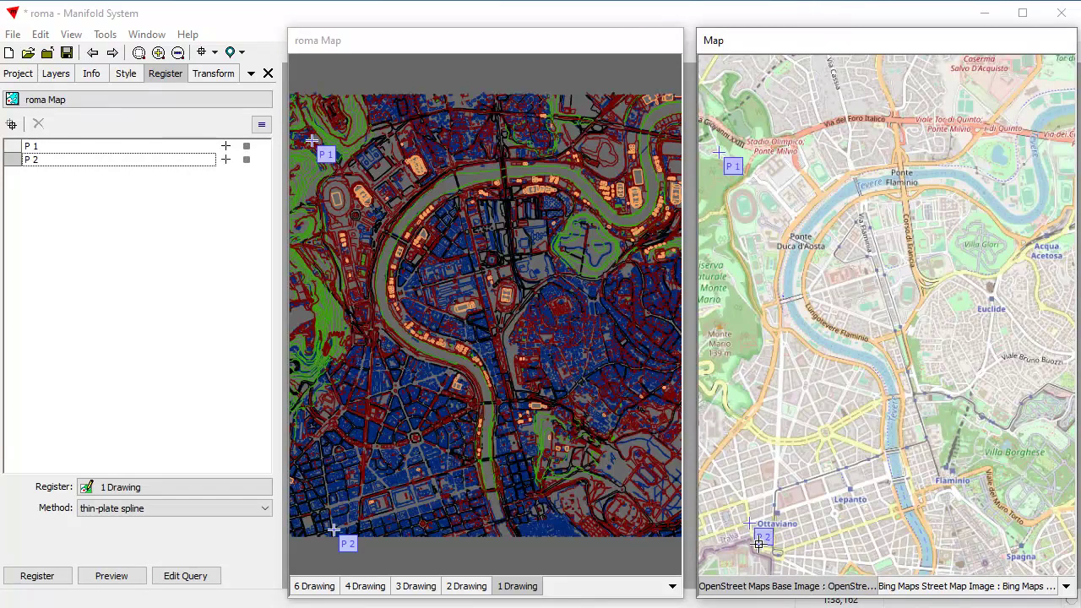
{"action": "left_click", "coordinate": [573, 48]}
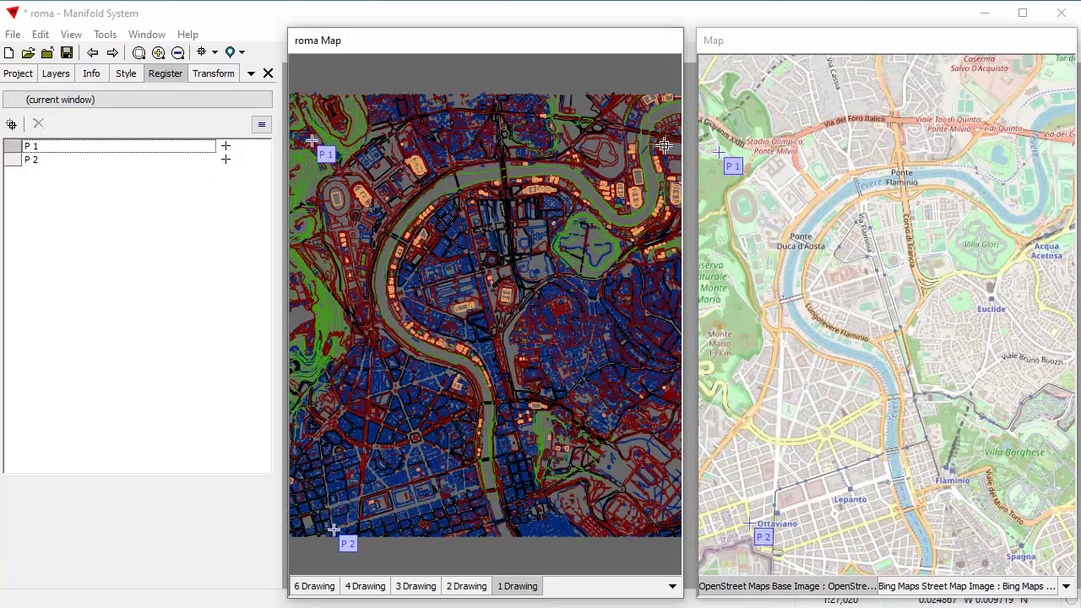
Place P 3 at the drawing's road junction and near Foro Italico, then zoom both views out
{"action": "scroll", "coordinate": [671, 149], "scroll_direction": "up", "scroll_amount": 5}
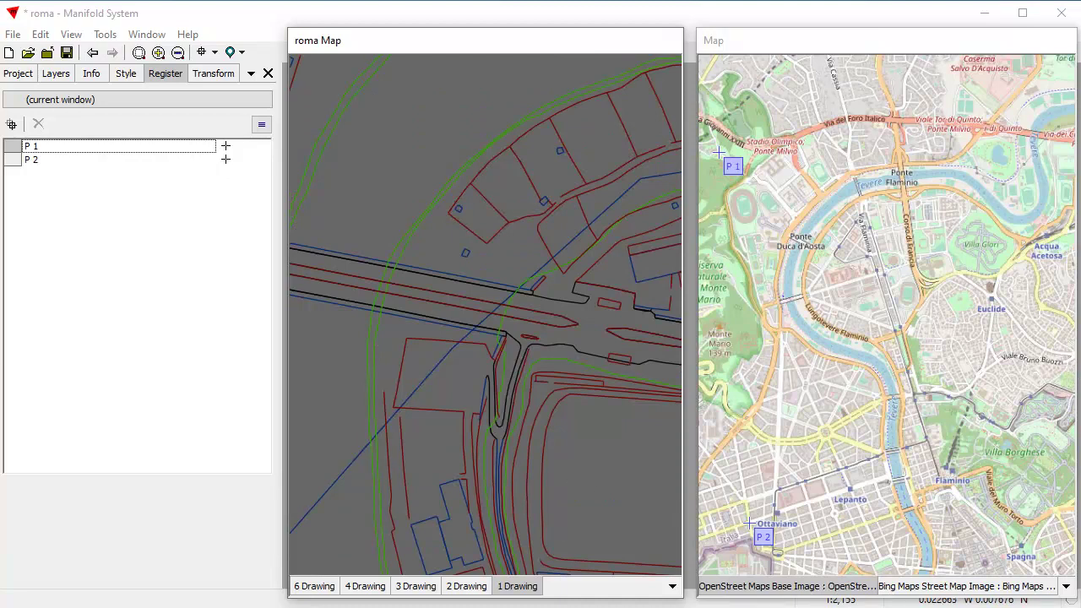
{"action": "left_click_drag", "start_coordinate": [1033, 125], "coordinate": [1062, 150]}
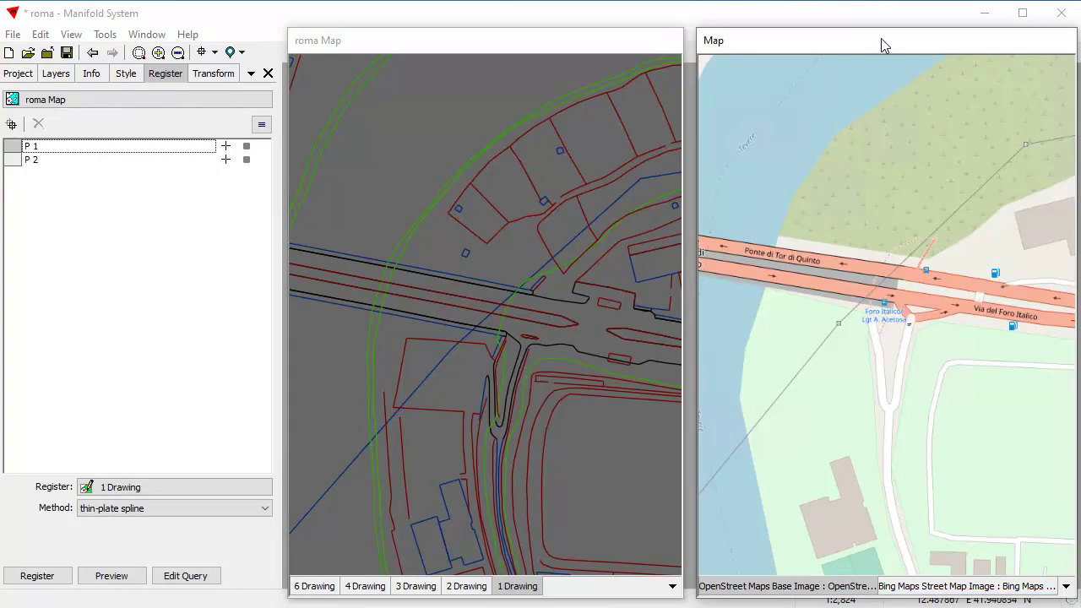
{"action": "left_click", "coordinate": [579, 43]}
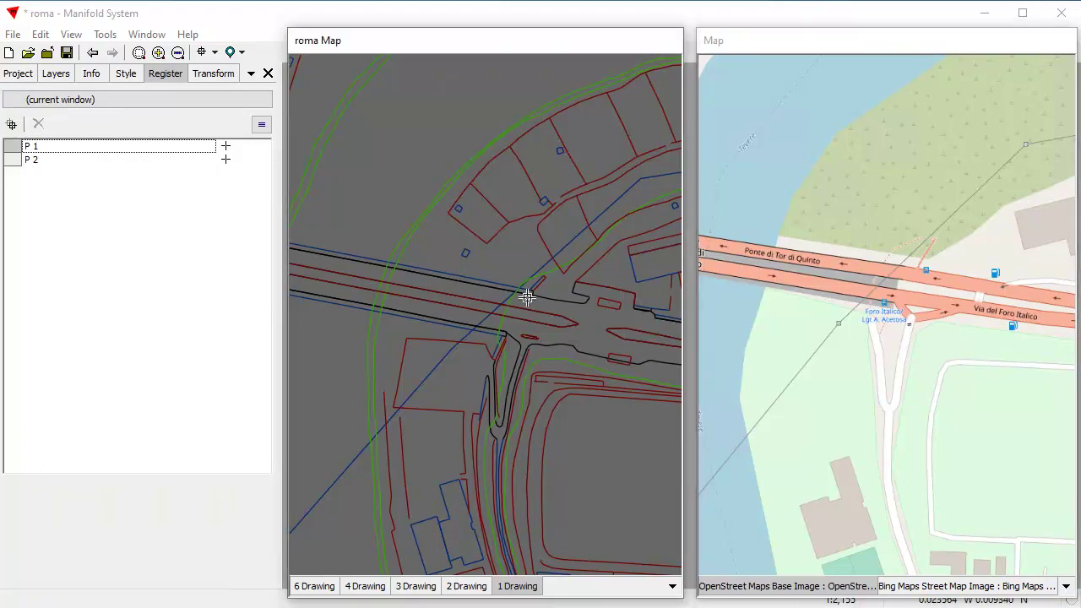
{"action": "left_click", "coordinate": [525, 348]}
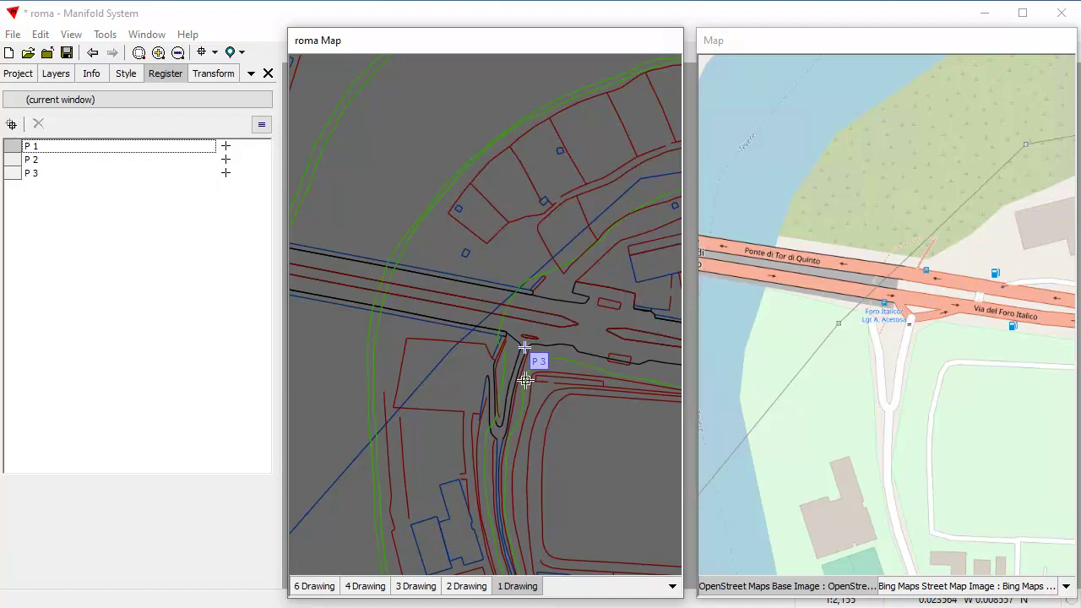
{"action": "left_click", "coordinate": [840, 45]}
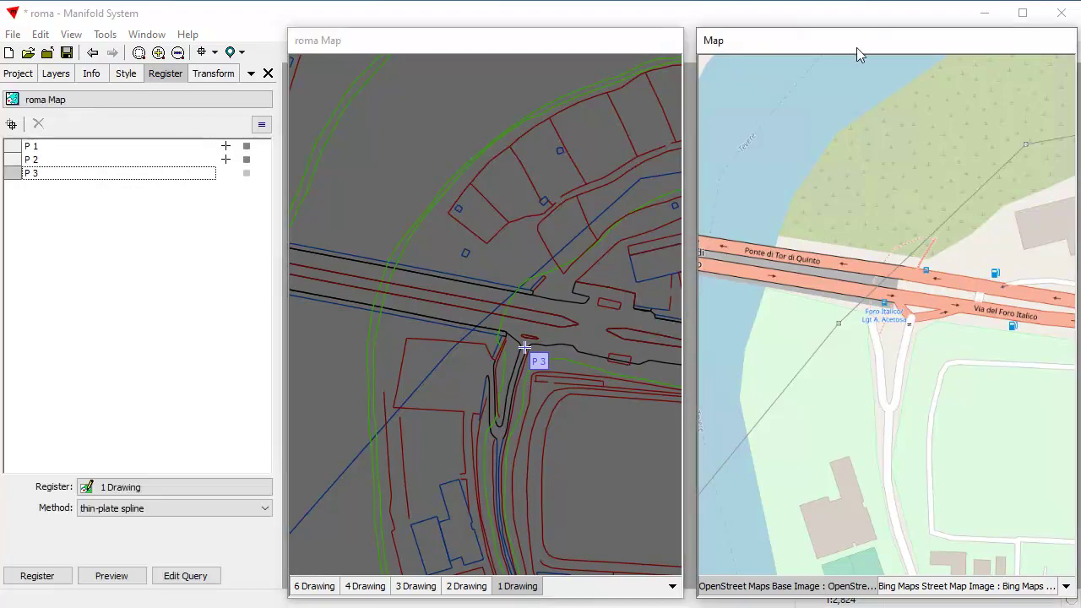
{"action": "left_click", "coordinate": [910, 321]}
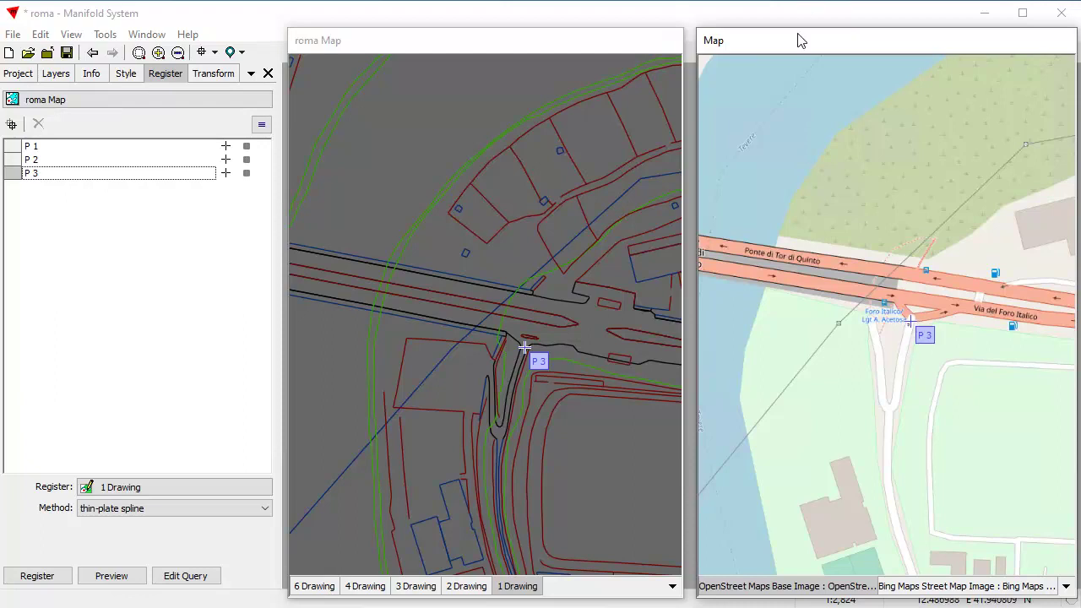
{"action": "left_click", "coordinate": [93, 52]}
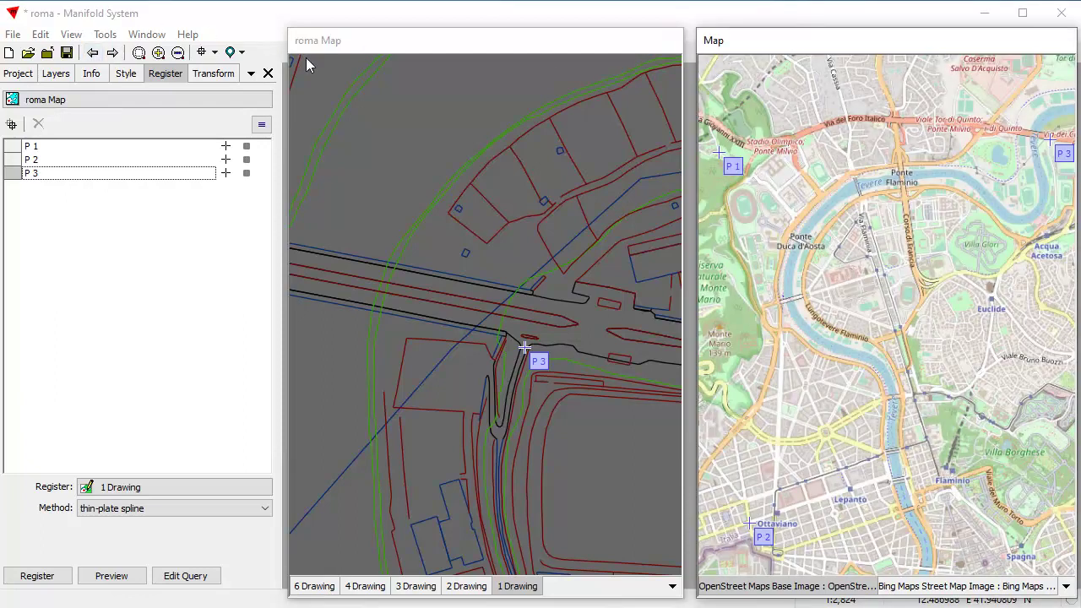
{"action": "left_click", "coordinate": [487, 52]}
{"action": "left_click", "coordinate": [93, 52]}
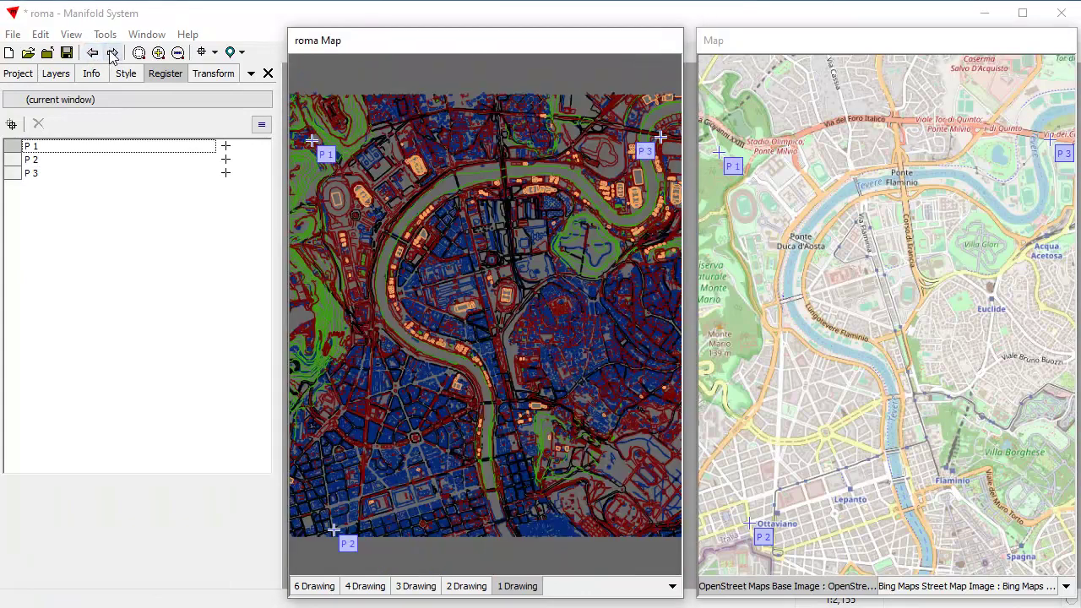
Place P 4 in the drawing and near Corso d'Italia, then restore both full Rome views
{"action": "left_click", "coordinate": [112, 52]}
{"action": "left_click", "coordinate": [93, 53]}
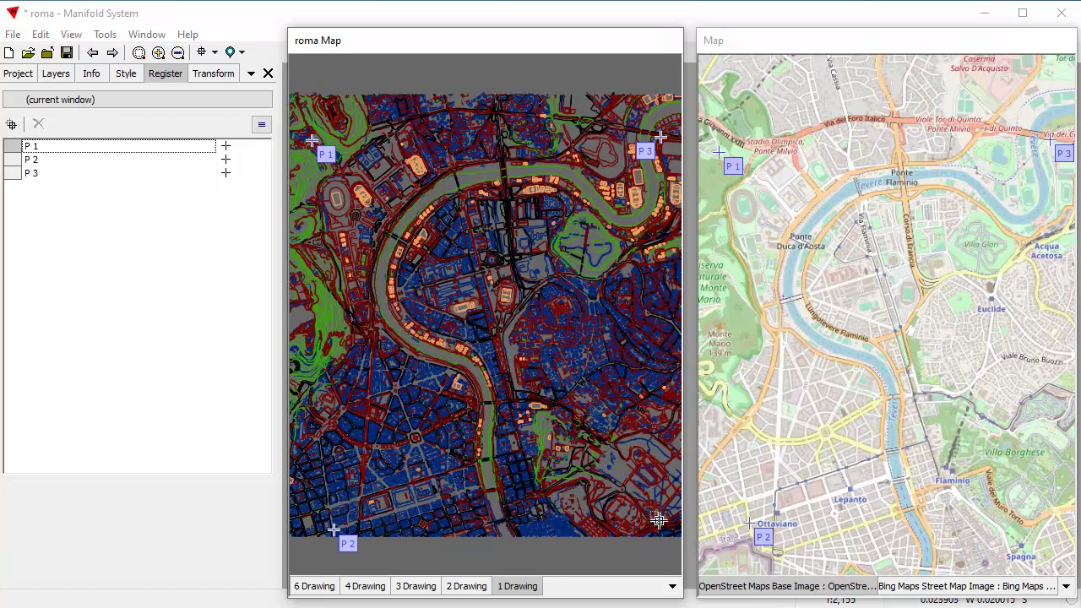
{"action": "scroll", "coordinate": [673, 537], "scroll_direction": "up", "scroll_amount": 5}
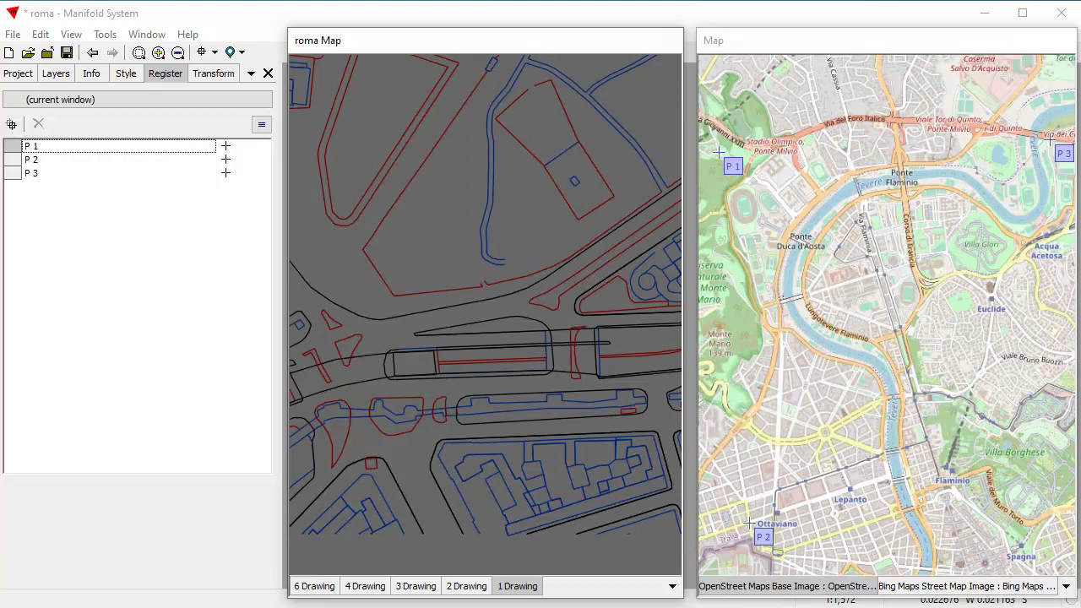
{"action": "left_click_drag", "start_coordinate": [1041, 498], "coordinate": [1068, 527]}
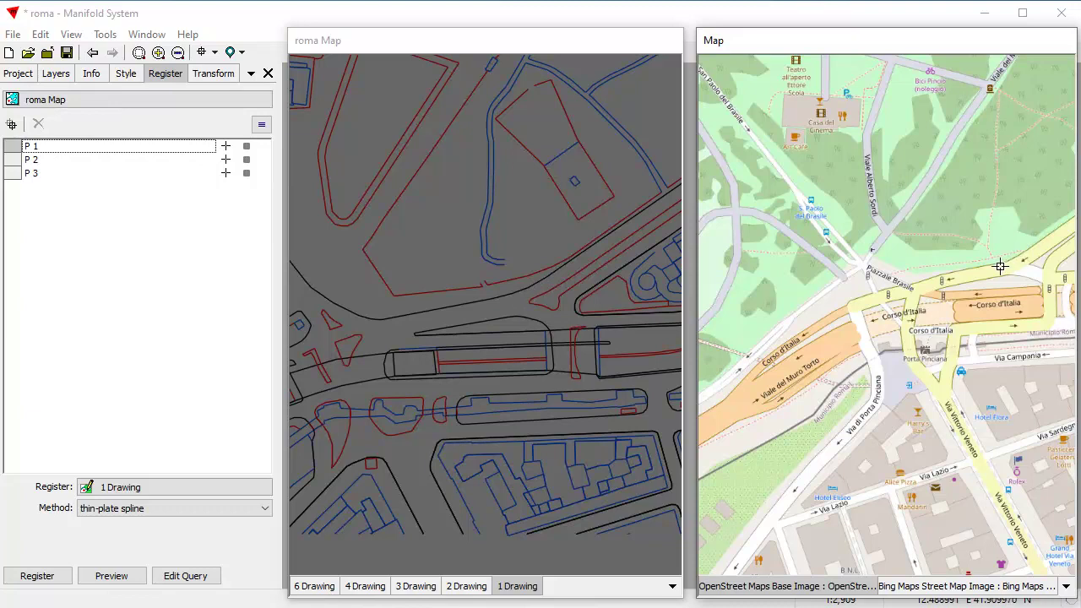
{"action": "left_click", "coordinate": [587, 43]}
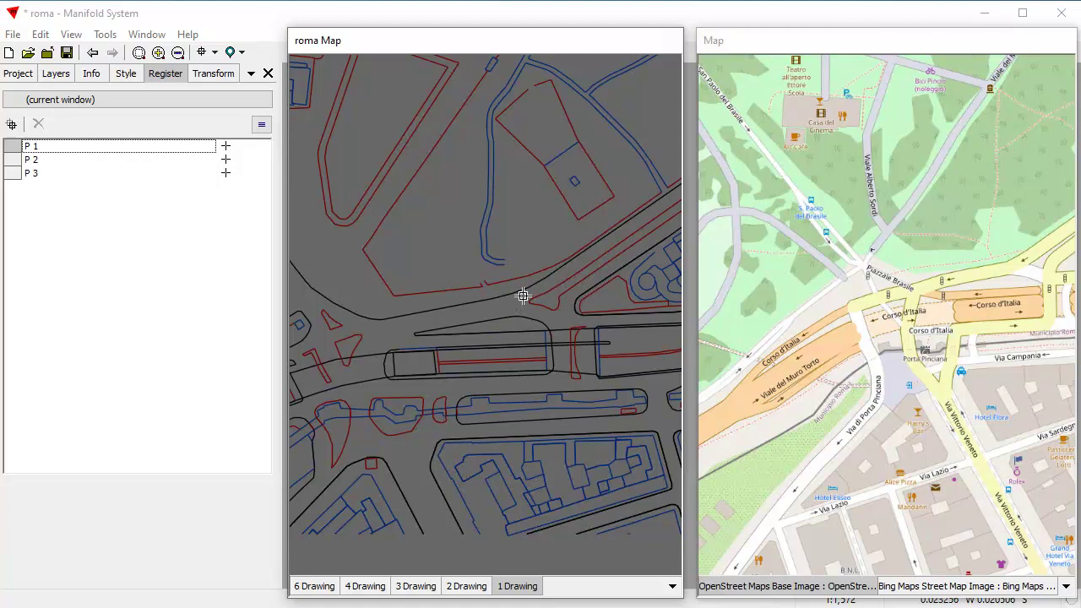
{"action": "left_click", "coordinate": [523, 294]}
{"action": "left_click", "coordinate": [828, 49]}
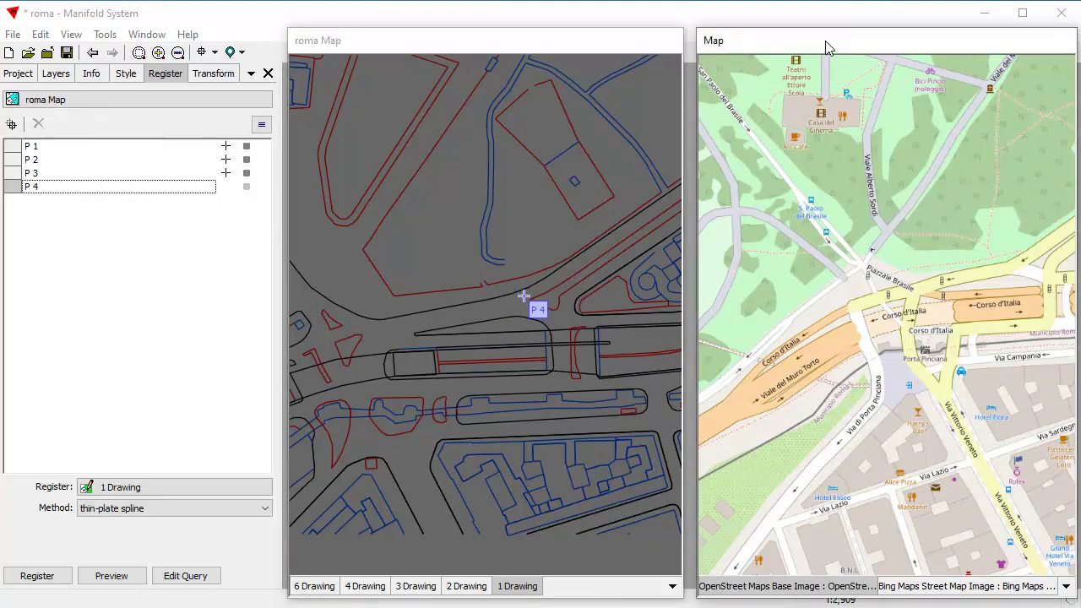
{"action": "left_click", "coordinate": [1017, 262]}
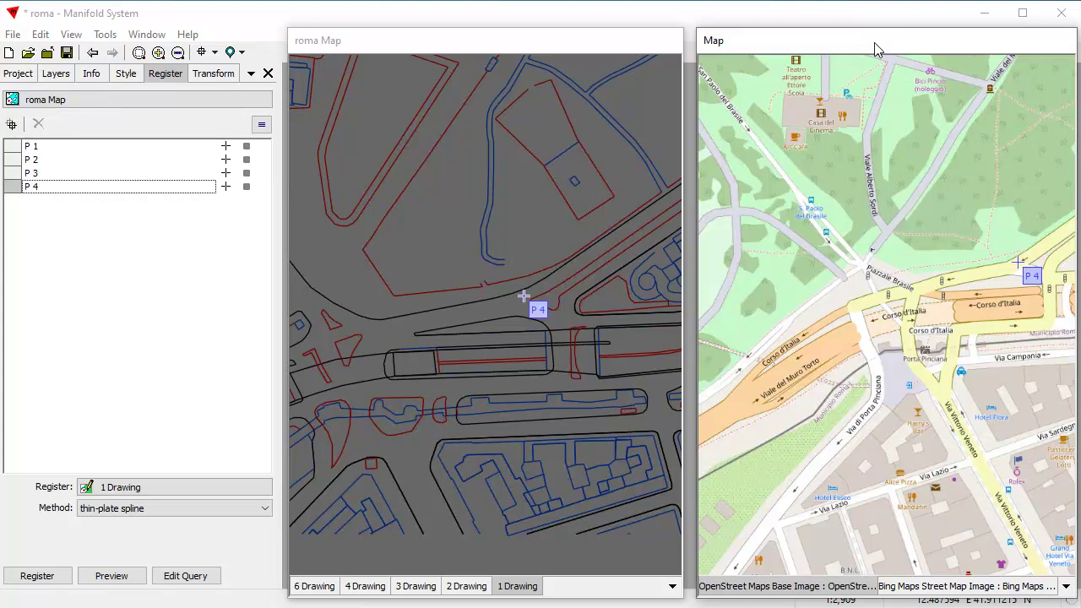
{"action": "left_click", "coordinate": [93, 52]}
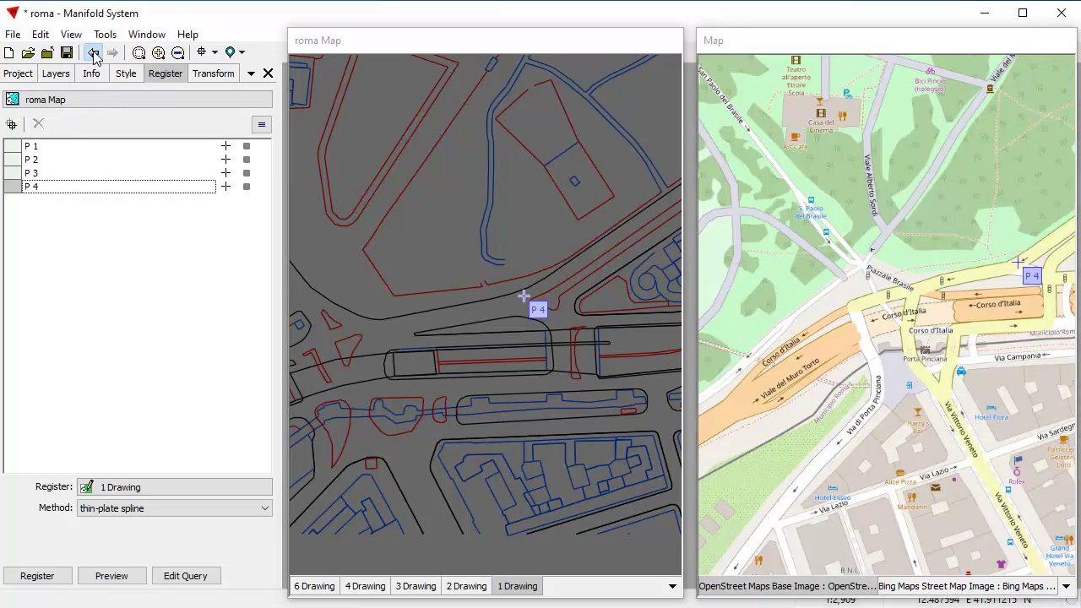
{"action": "left_click", "coordinate": [458, 47]}
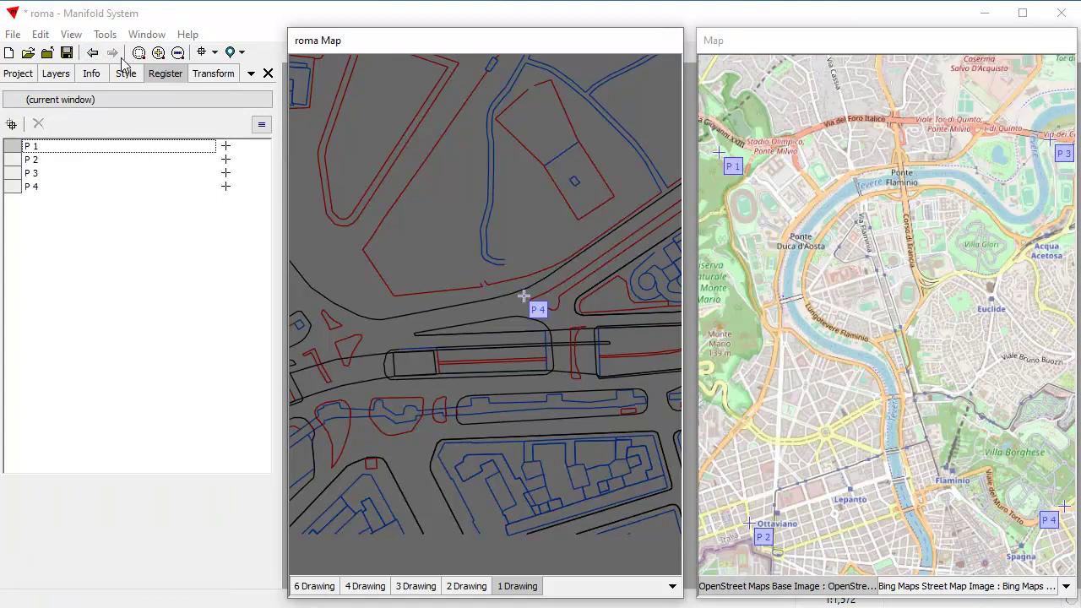
{"action": "left_click", "coordinate": [93, 53]}
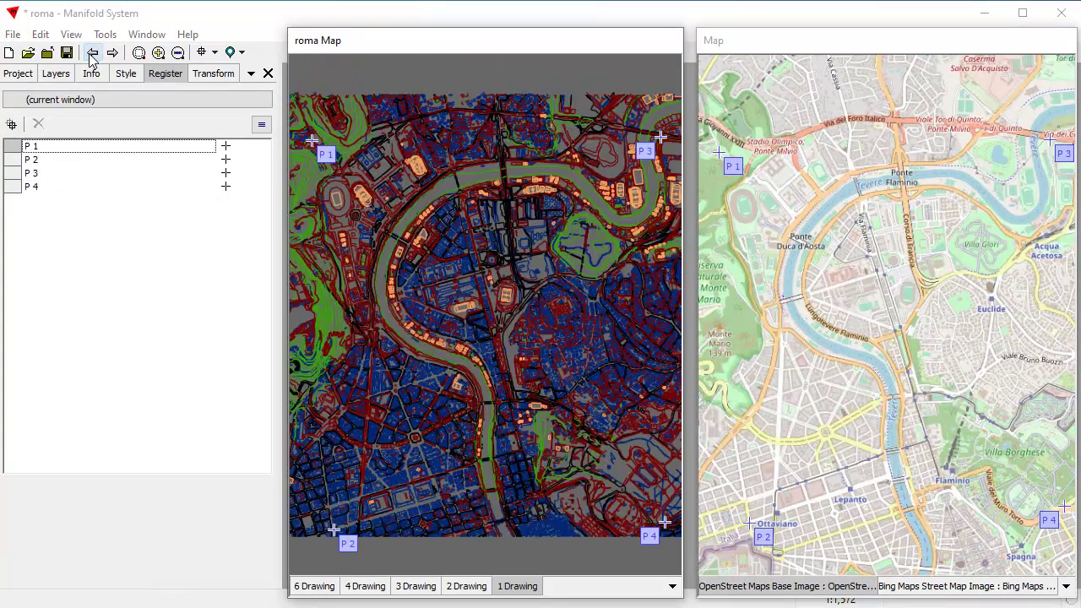
Widen the base Map window by dragging its left edge
{"action": "left_click", "coordinate": [771, 46]}
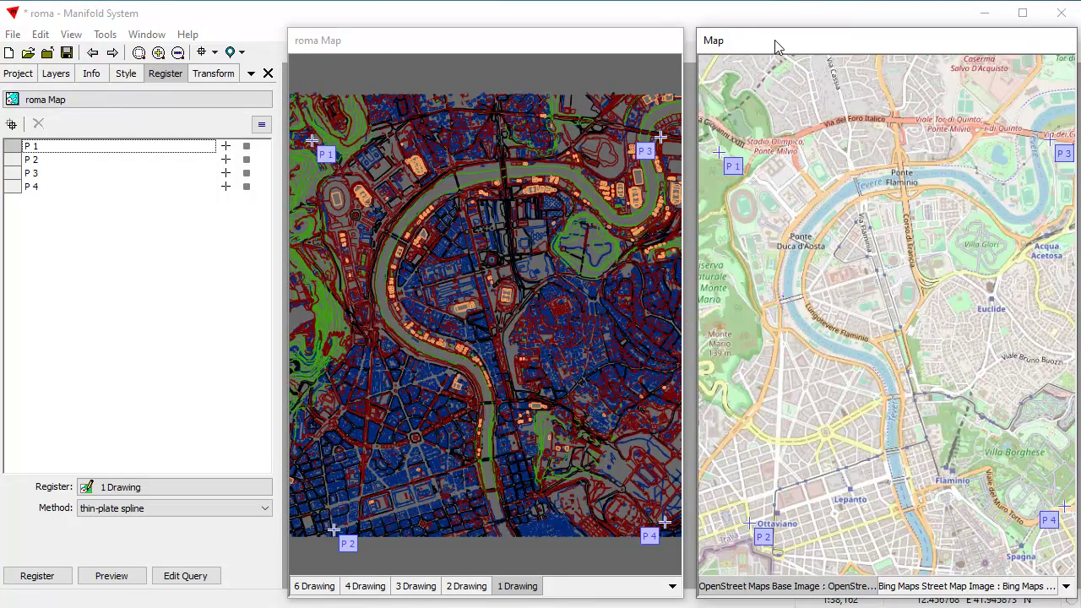
{"action": "mouse_move", "coordinate": [776, 42]}
{"action": "left_mouse_down"}
{"action": "mouse_move", "coordinate": [735, 43]}
{"action": "mouse_move", "coordinate": [766, 44]}
{"action": "left_mouse_up"}
{"action": "left_click_drag", "start_coordinate": [693, 231], "coordinate": [520, 228]}
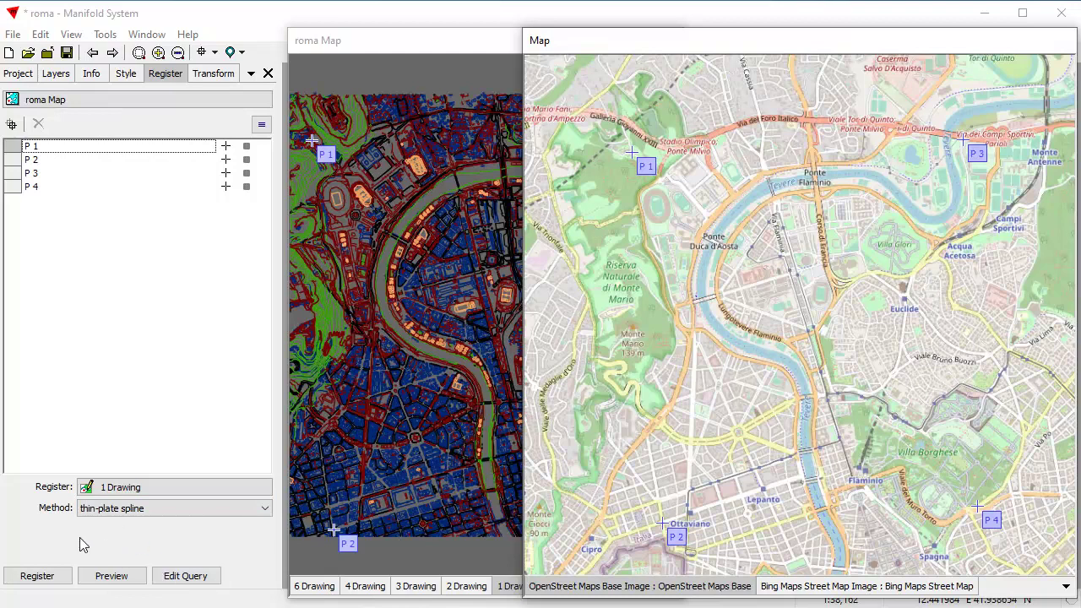
Keep thin-plate spline as the registration method
{"action": "left_click", "coordinate": [265, 508]}
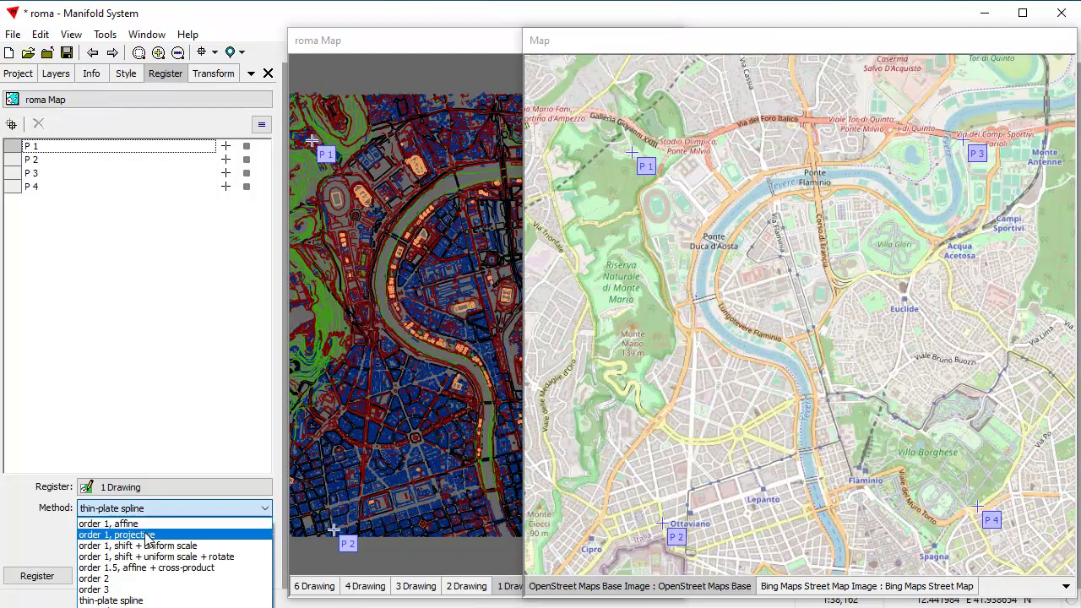
{"action": "left_click", "coordinate": [124, 600]}
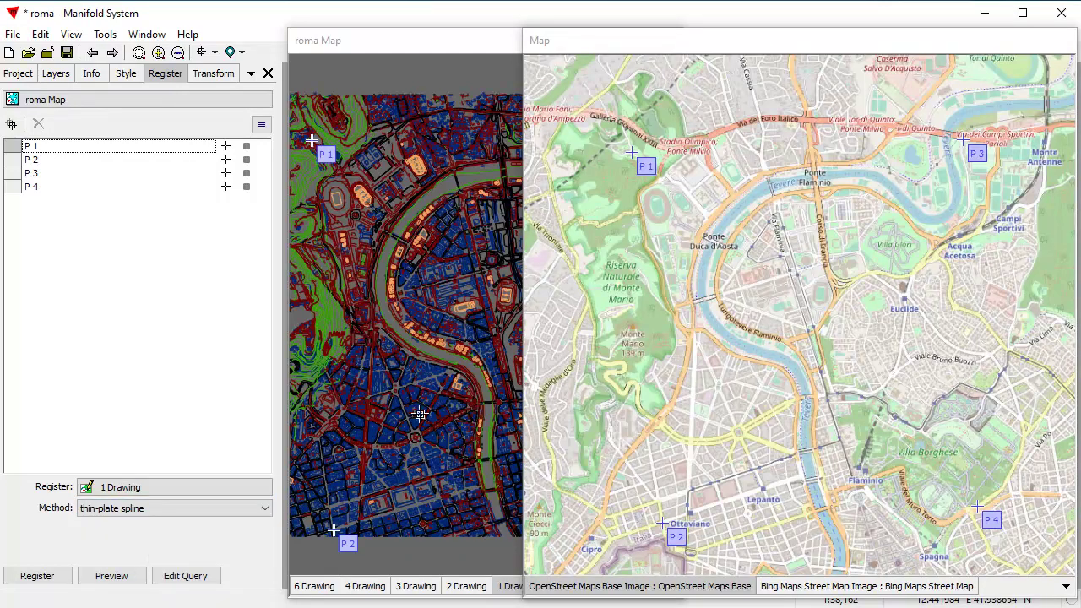
{"action": "left_click", "coordinate": [650, 40]}
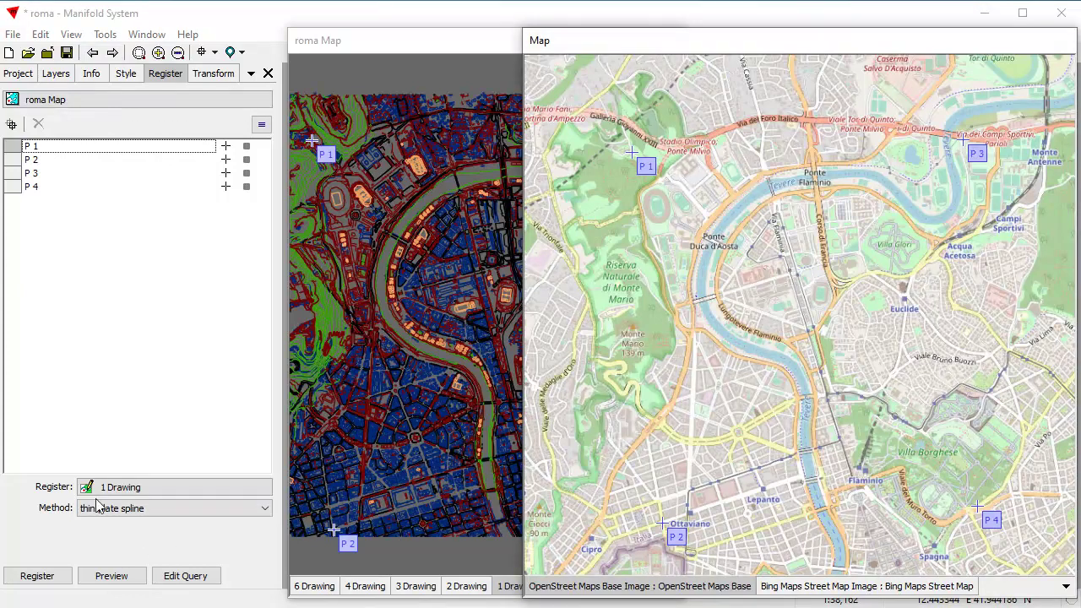
Preview the registered drawing on the right side only and adjust the split line
{"action": "left_click", "coordinate": [110, 576]}
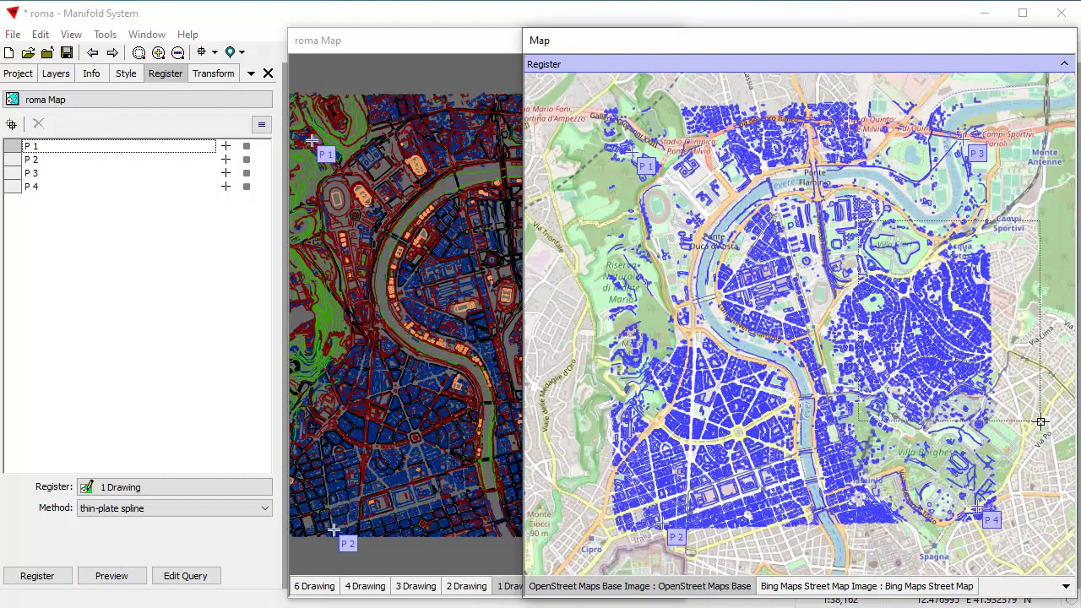
{"action": "scroll", "coordinate": [1040, 421], "scroll_direction": "up", "scroll_amount": 2}
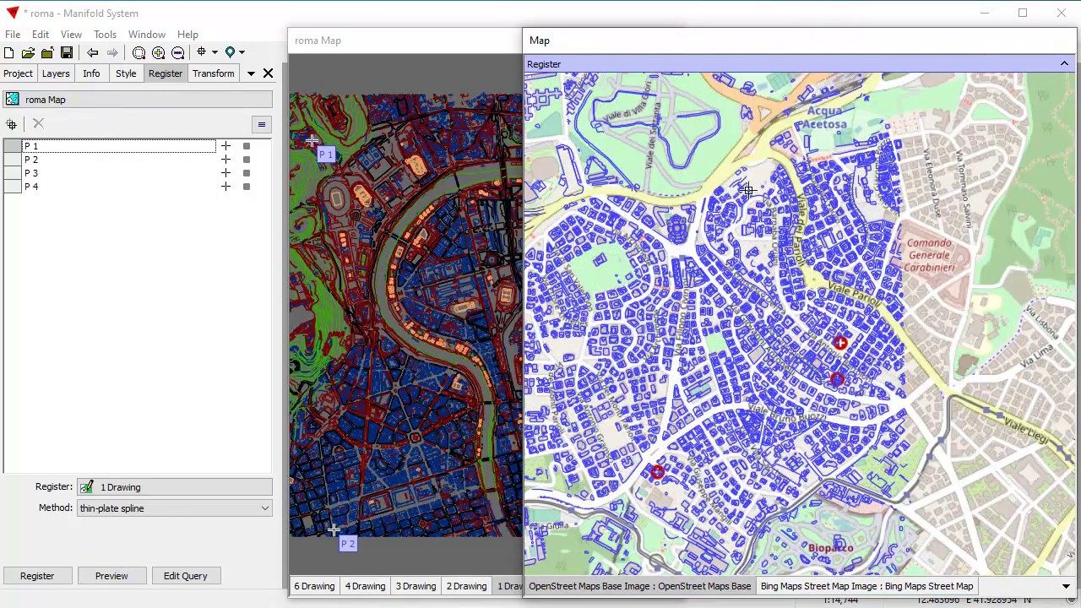
{"action": "left_click", "coordinate": [960, 63]}
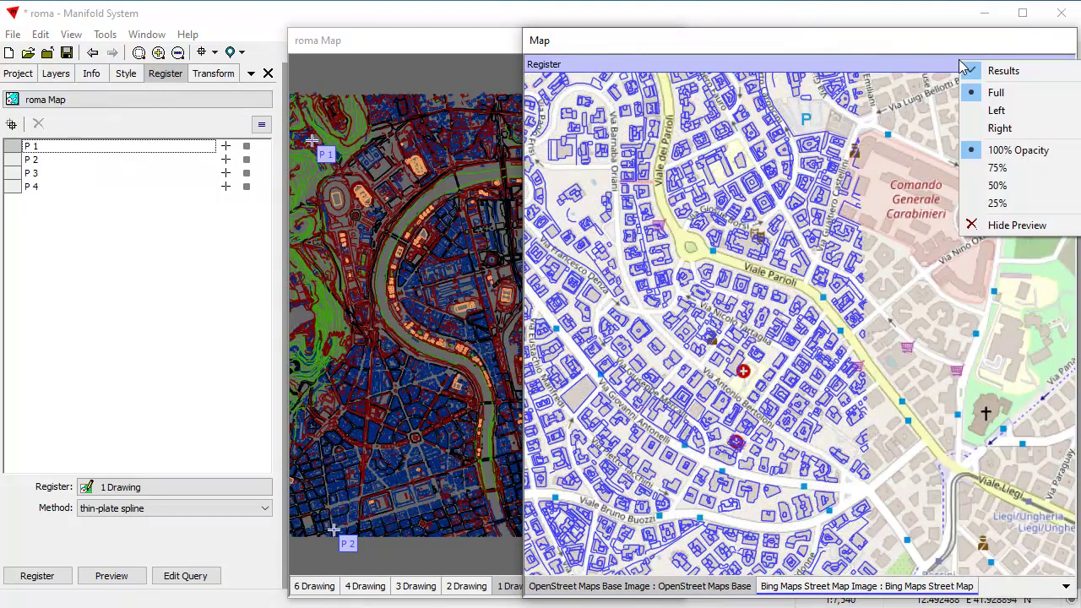
{"action": "left_click", "coordinate": [999, 128]}
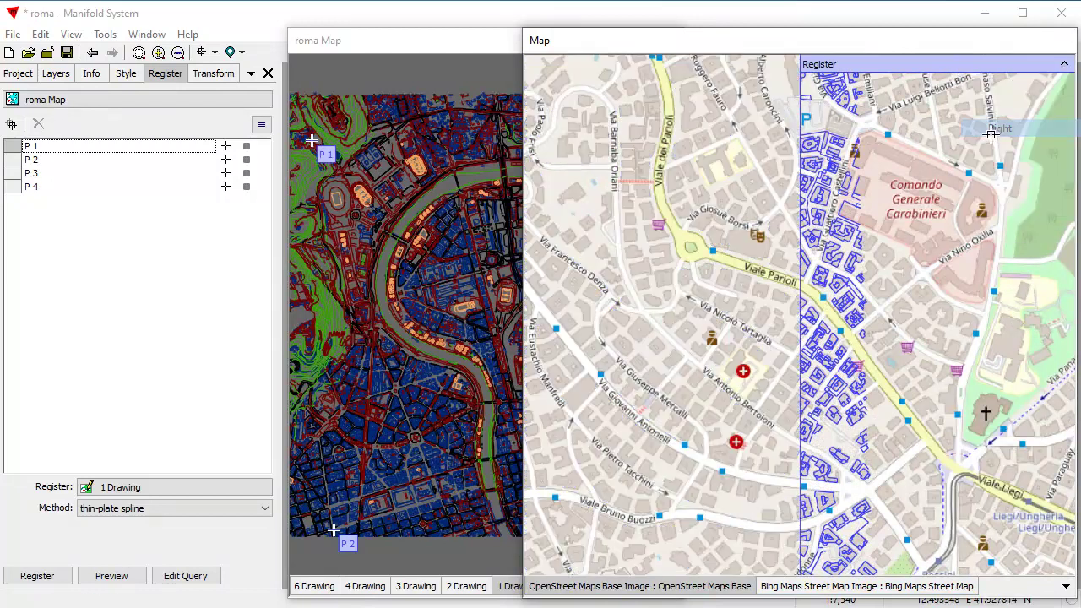
{"action": "left_click_drag", "start_coordinate": [799, 311], "coordinate": [628, 329]}
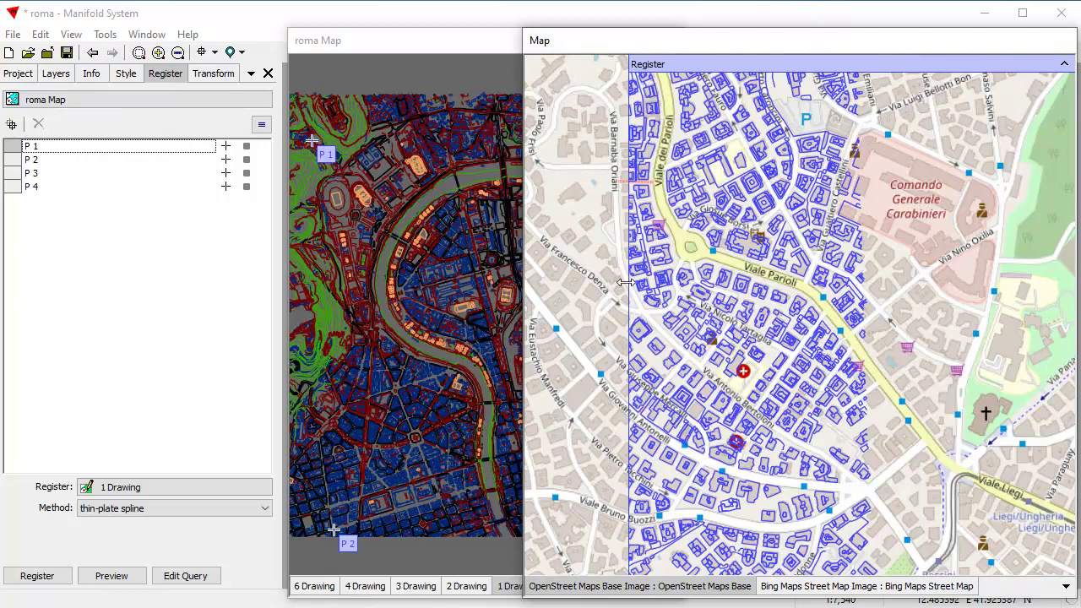
{"action": "left_click_drag", "start_coordinate": [628, 288], "coordinate": [698, 287]}
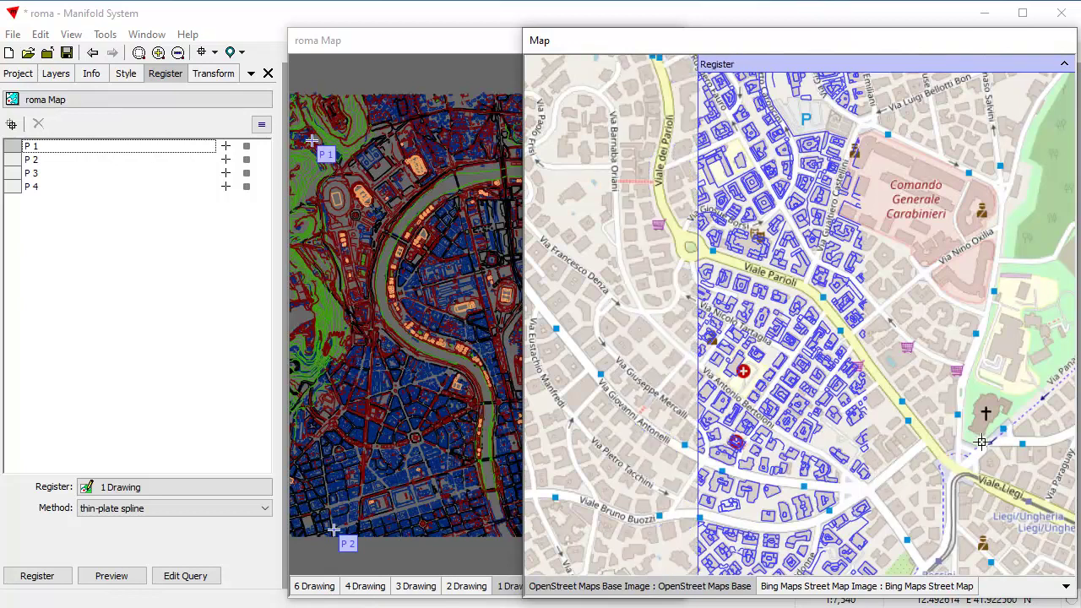
Set the preview to 50% opacity across the full map, then step back to the earlier view
{"action": "left_click", "coordinate": [957, 70]}
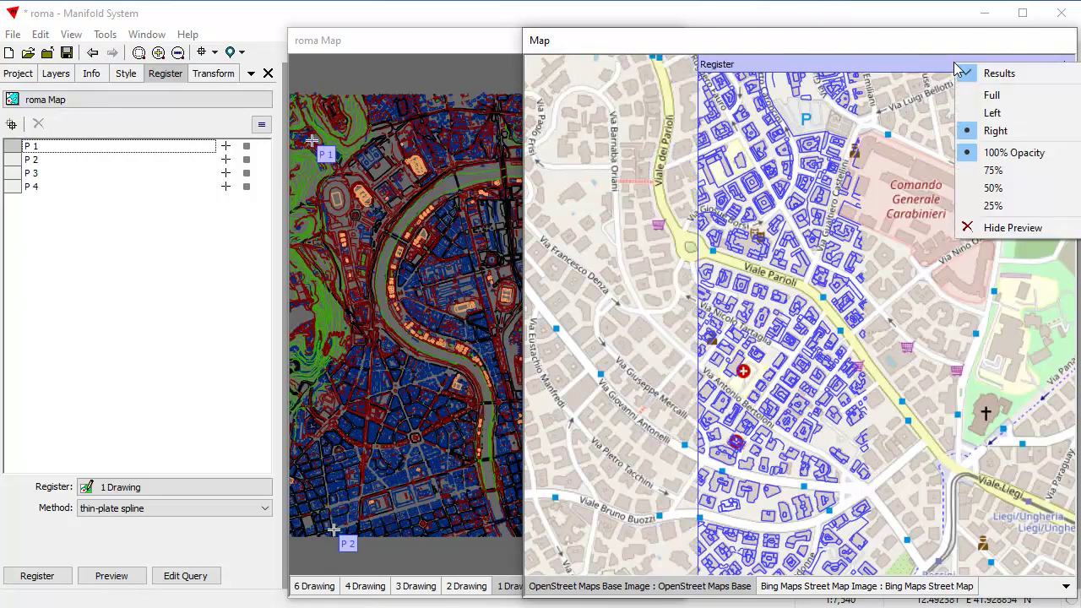
{"action": "left_click", "coordinate": [1004, 191]}
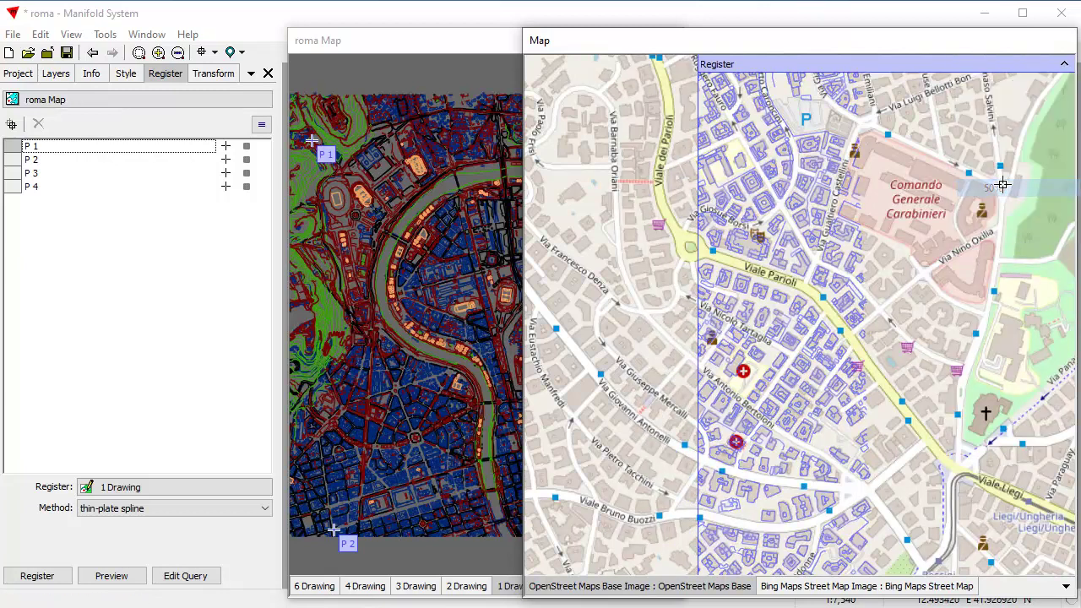
{"action": "left_click", "coordinate": [976, 68]}
{"action": "left_click", "coordinate": [1011, 93]}
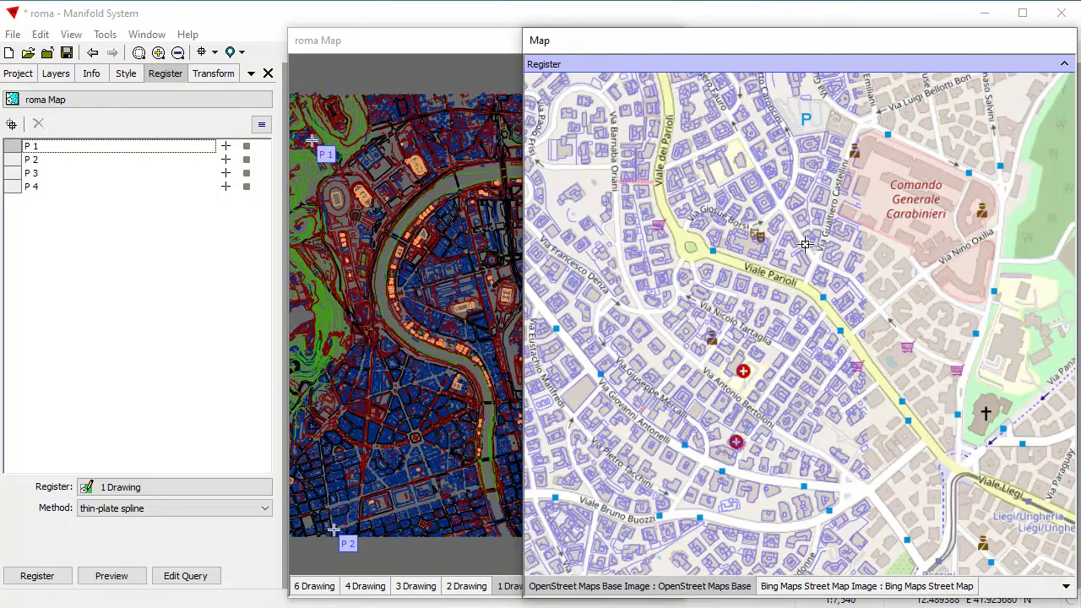
{"action": "left_click", "coordinate": [93, 53]}
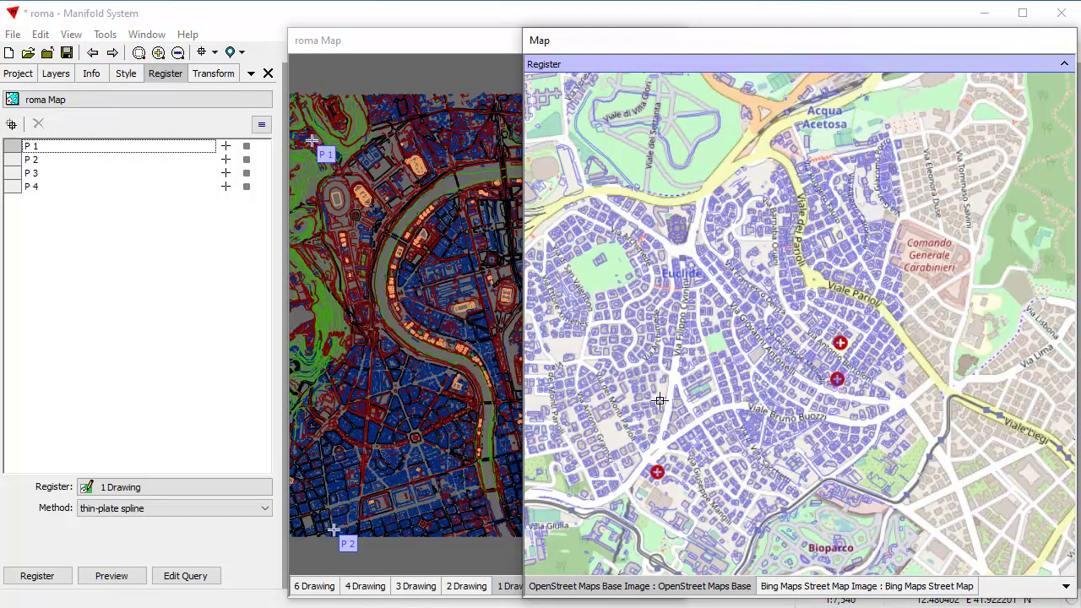
{"action": "left_click", "coordinate": [93, 53]}
Register 1 Drawing, drop the resulting 1 Drawing 2 into the Map, and hide its layer
{"action": "left_click", "coordinate": [37, 575]}
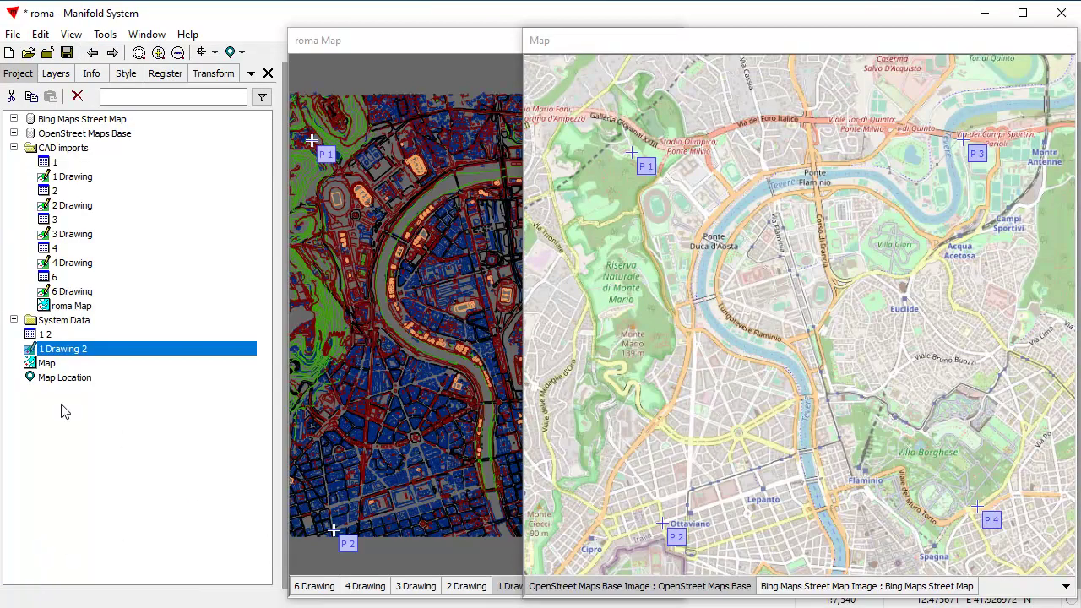
{"action": "left_click", "coordinate": [57, 470]}
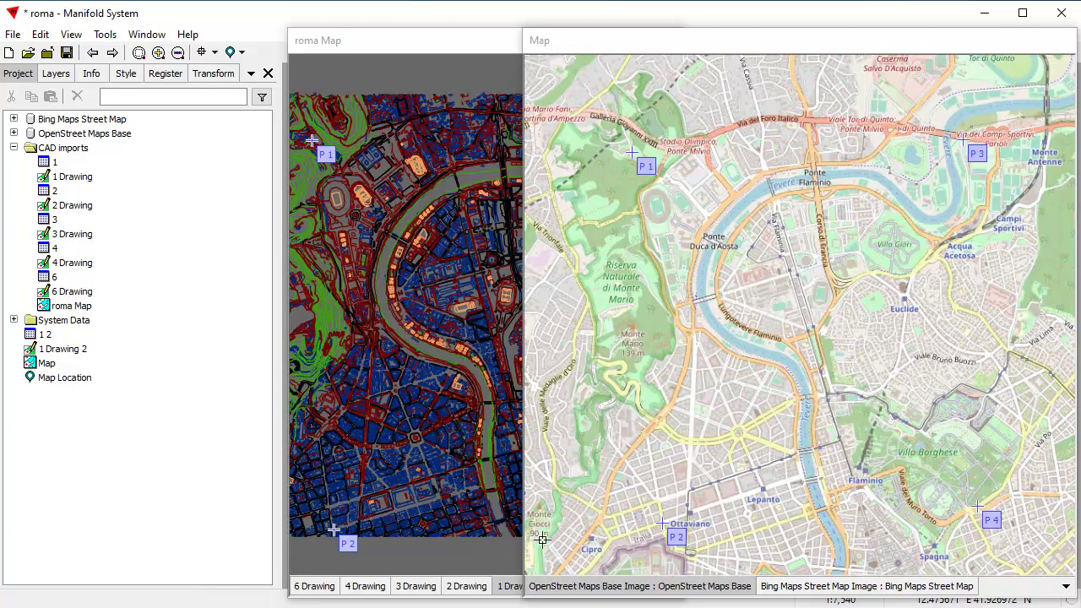
{"action": "left_click_drag", "start_coordinate": [80, 354], "coordinate": [713, 351]}
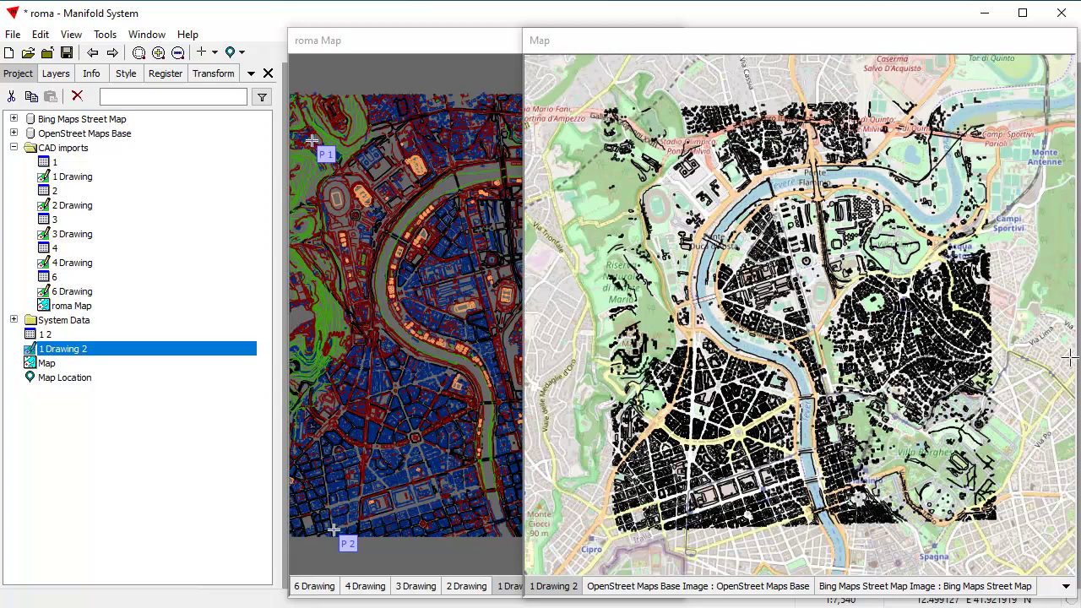
{"action": "left_click", "coordinate": [553, 586], "text": "shift"}
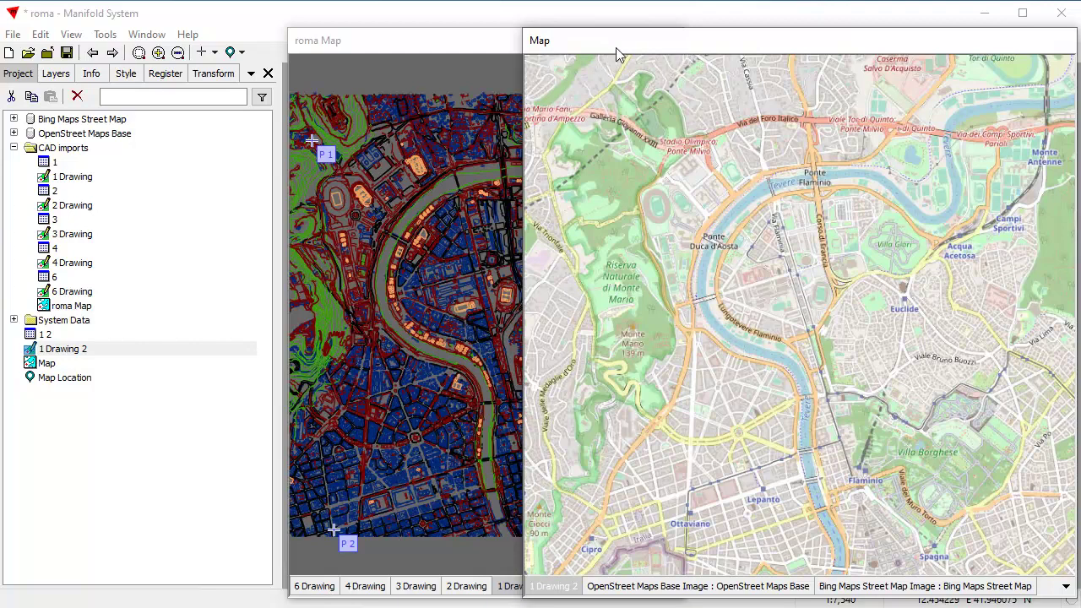
Register 2 Drawing and 3 Drawing with thin-plate spline
{"action": "left_click", "coordinate": [164, 75]}
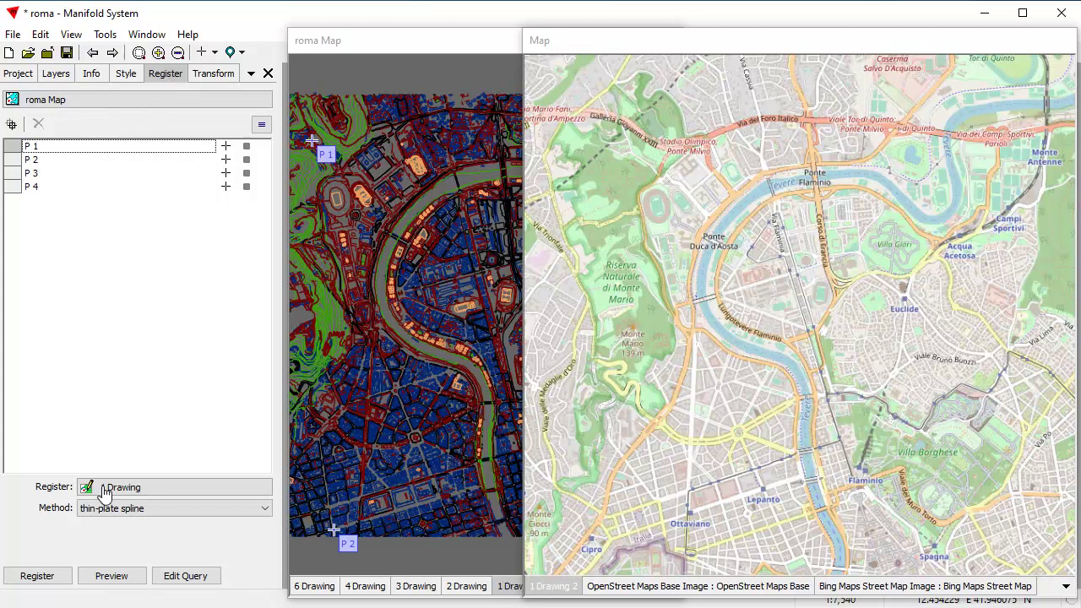
{"action": "left_click", "coordinate": [106, 491]}
{"action": "left_click", "coordinate": [115, 527]}
{"action": "left_click", "coordinate": [55, 579]}
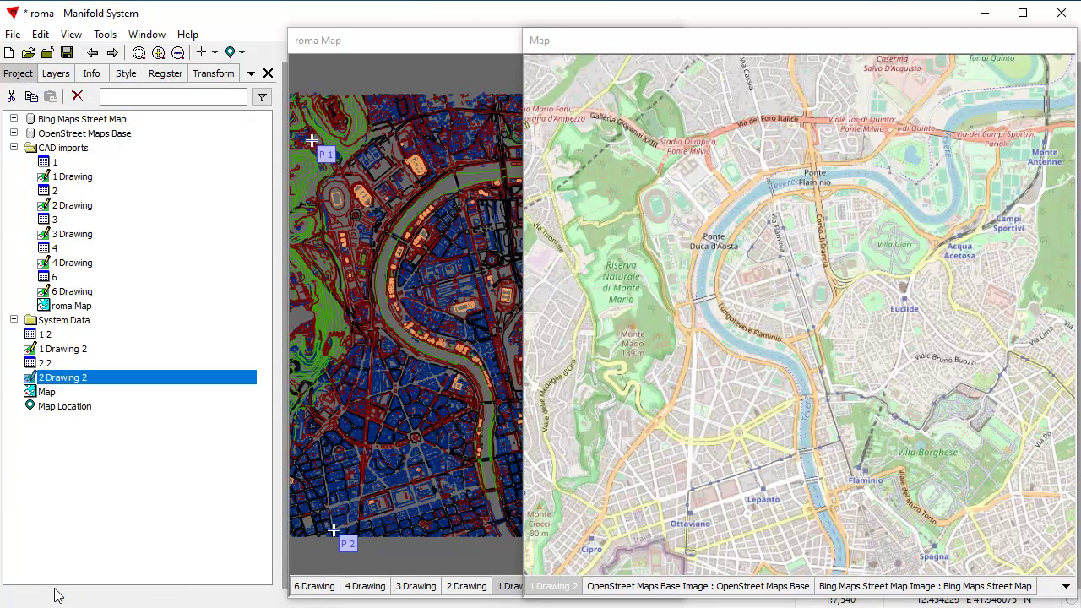
{"action": "left_click", "coordinate": [165, 73]}
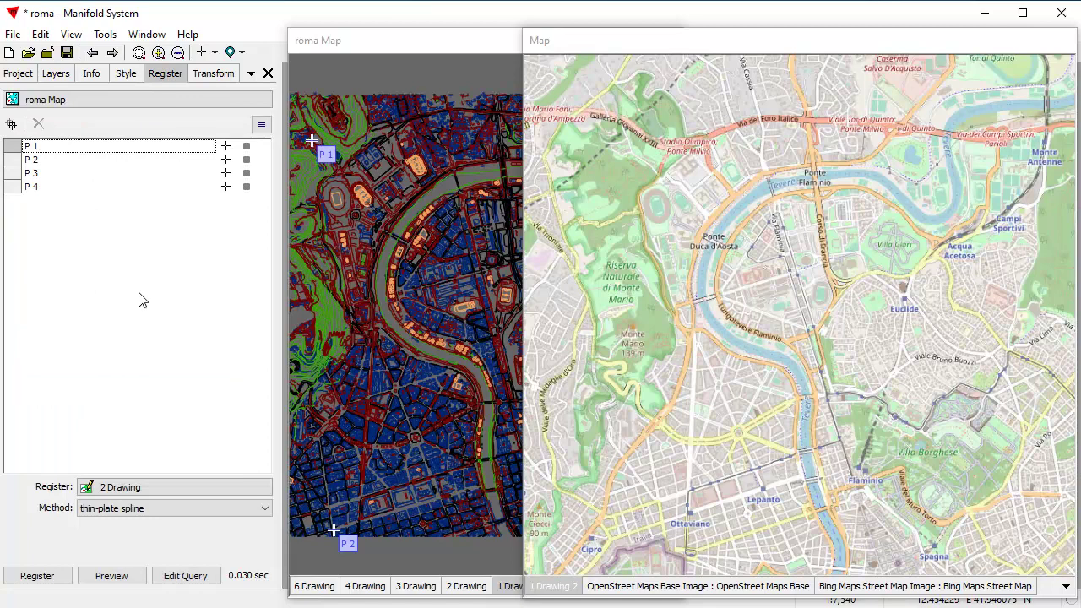
{"action": "left_click", "coordinate": [119, 488]}
{"action": "left_click", "coordinate": [119, 544]}
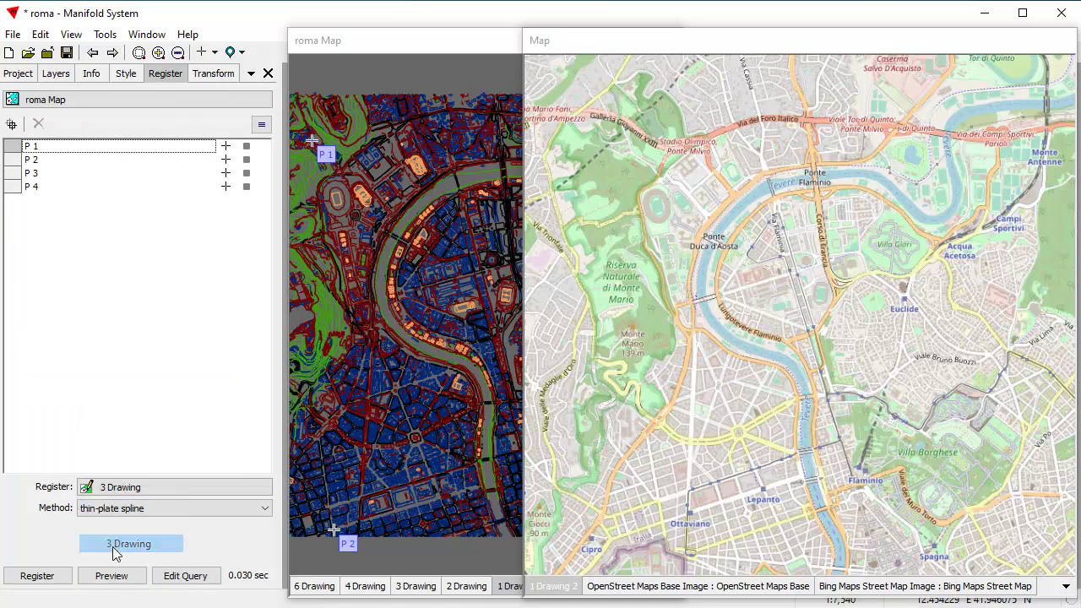
{"action": "left_click", "coordinate": [50, 577]}
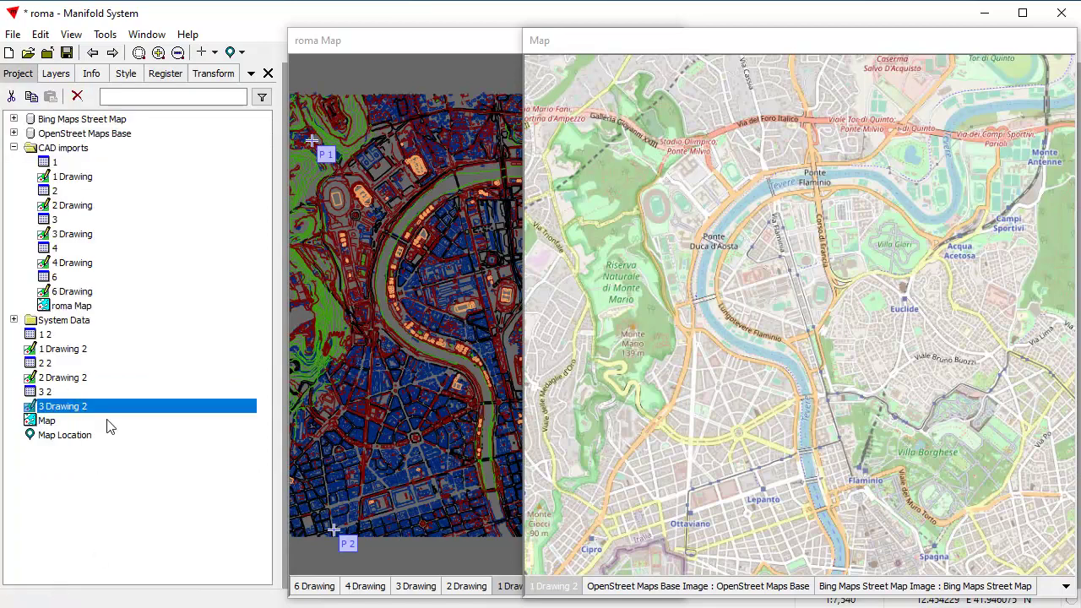
Register 4 Drawing and 6 Drawing with thin-plate spline
{"action": "left_click", "coordinate": [165, 74]}
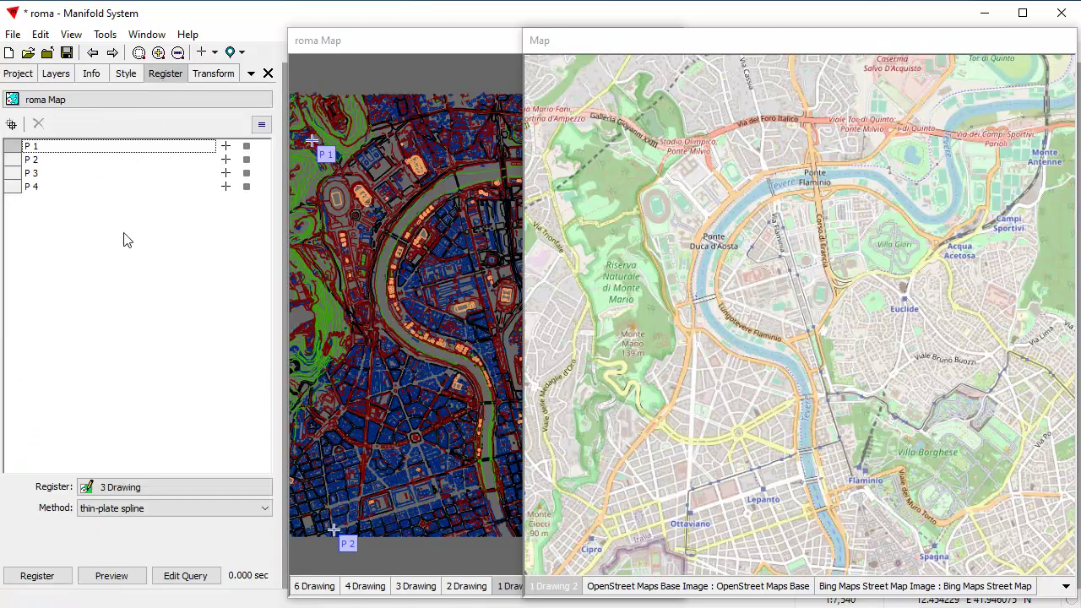
{"action": "left_click", "coordinate": [132, 490]}
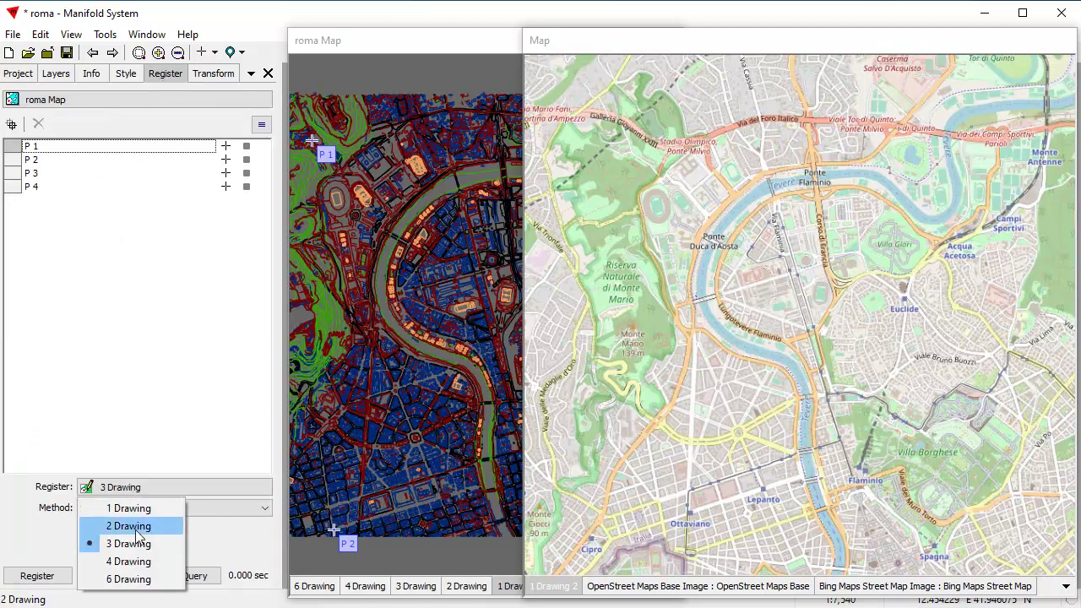
{"action": "left_click", "coordinate": [134, 562]}
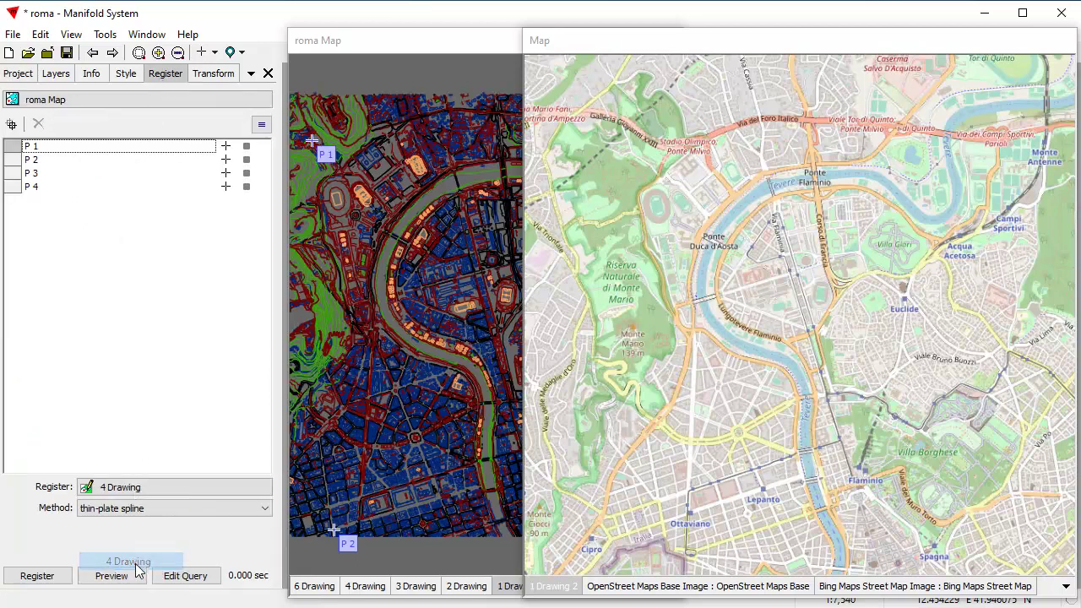
{"action": "left_click", "coordinate": [59, 576]}
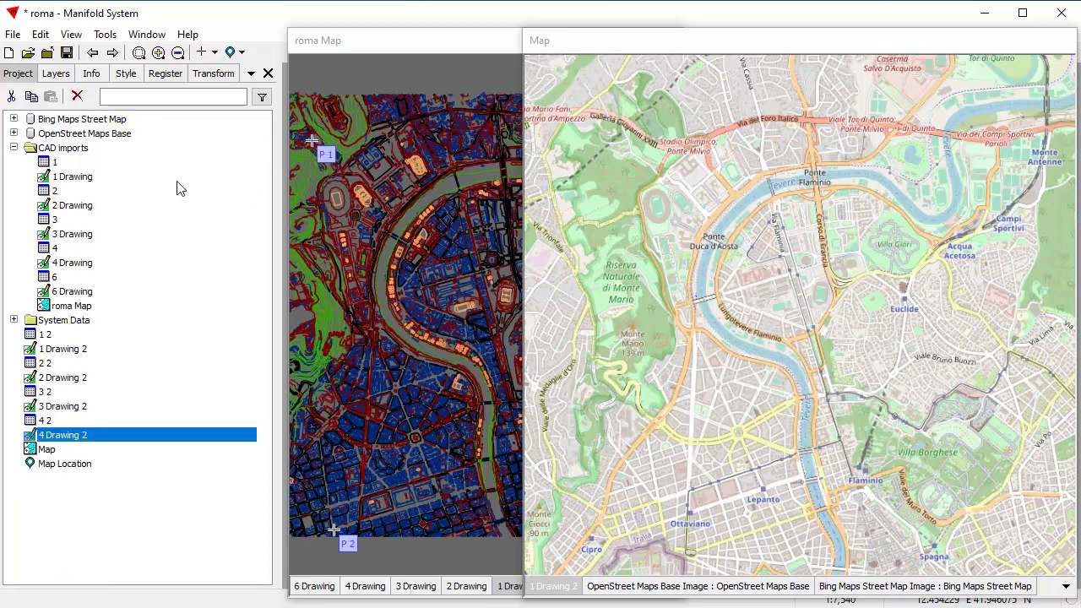
{"action": "left_click", "coordinate": [162, 74]}
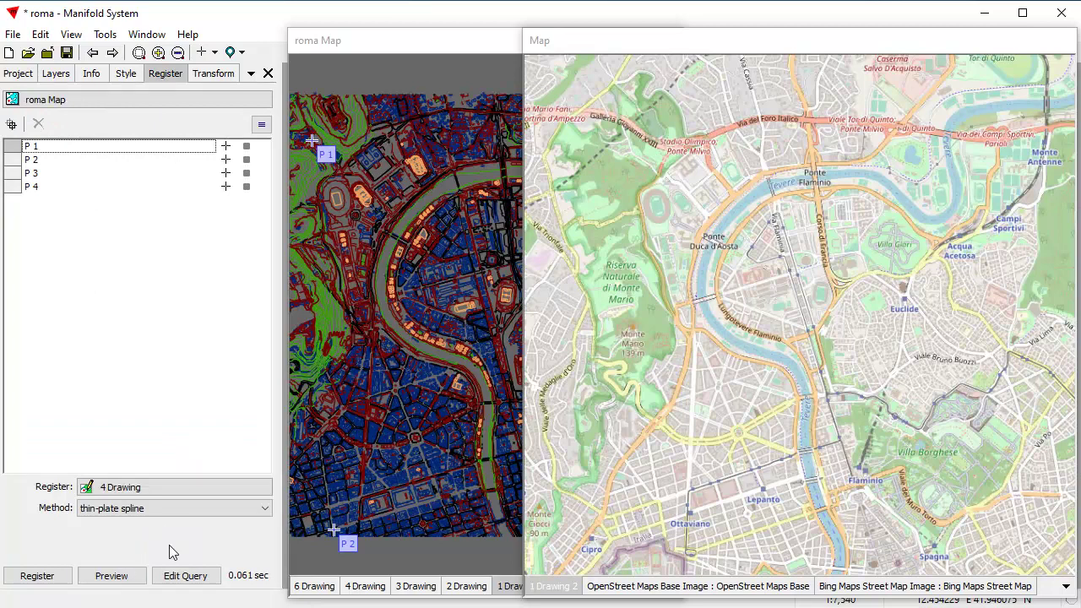
{"action": "left_click", "coordinate": [131, 494]}
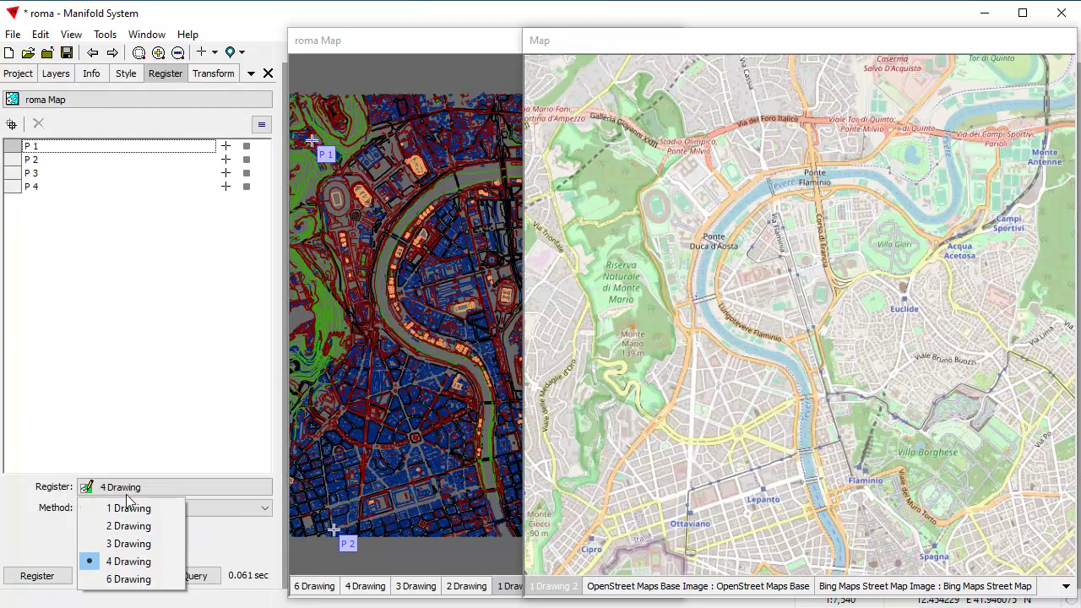
{"action": "left_click", "coordinate": [126, 579]}
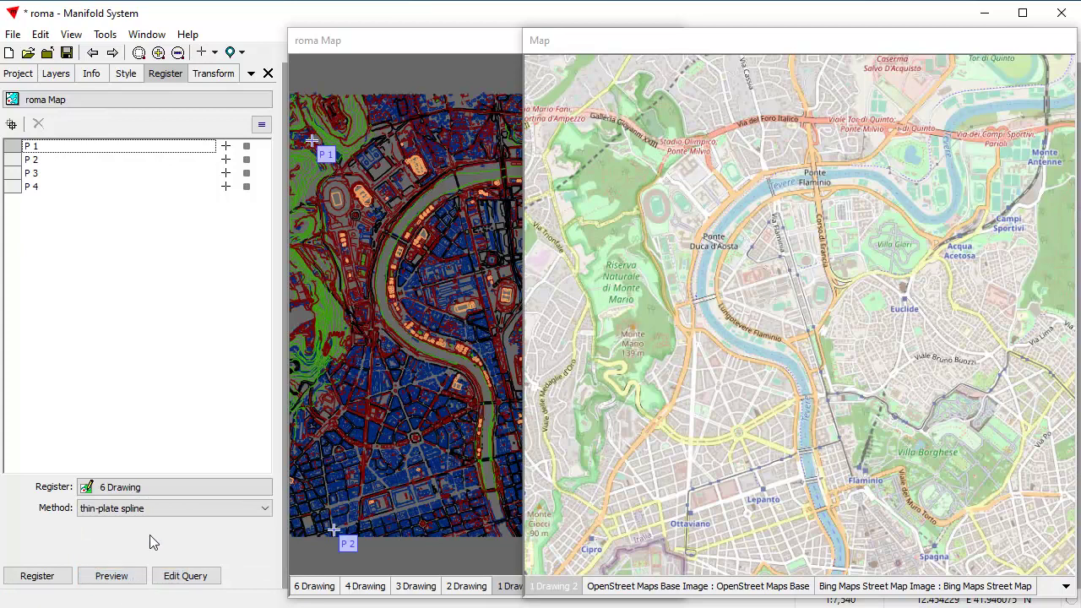
{"action": "left_click", "coordinate": [44, 578]}
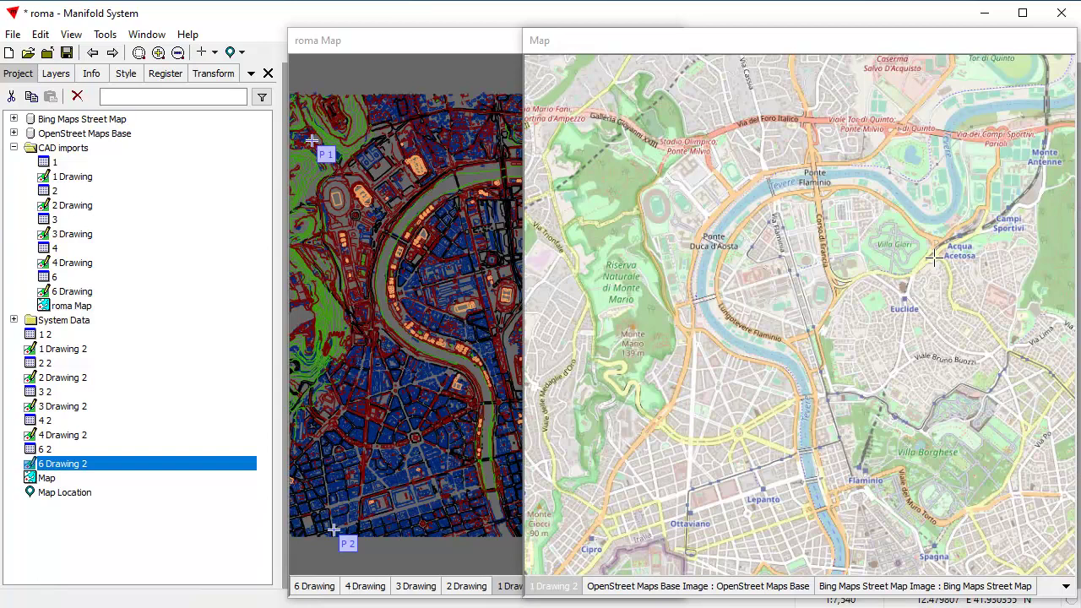
Drop 2, 3, 4 and 6 Drawing 2 into the Map, hiding every layer except 6 Drawing 2
{"action": "left_click", "coordinate": [60, 379]}
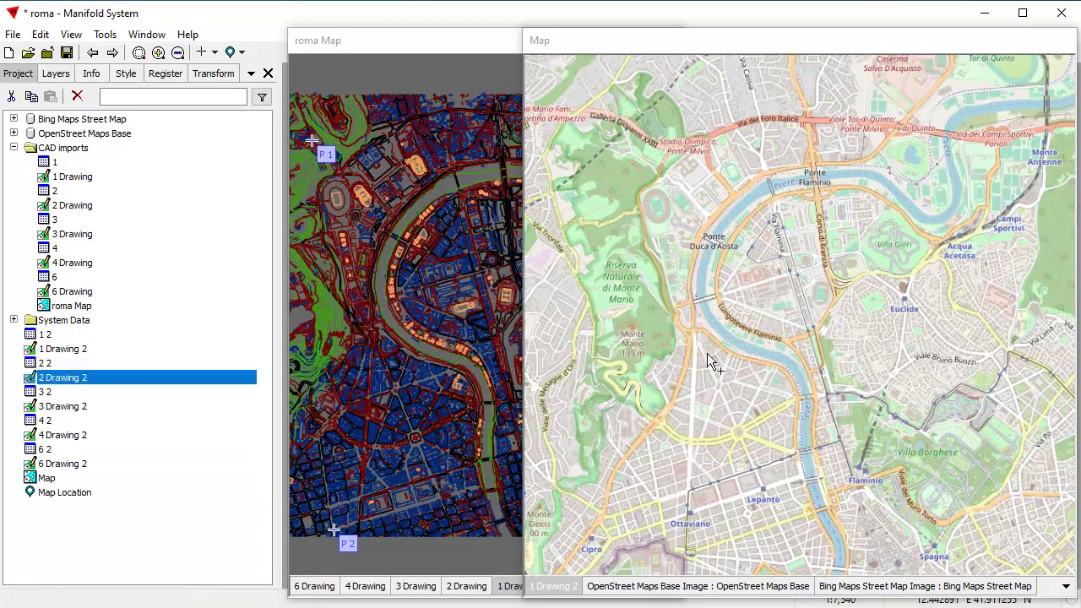
{"action": "left_click_drag", "start_coordinate": [710, 361], "coordinate": [710, 361]}
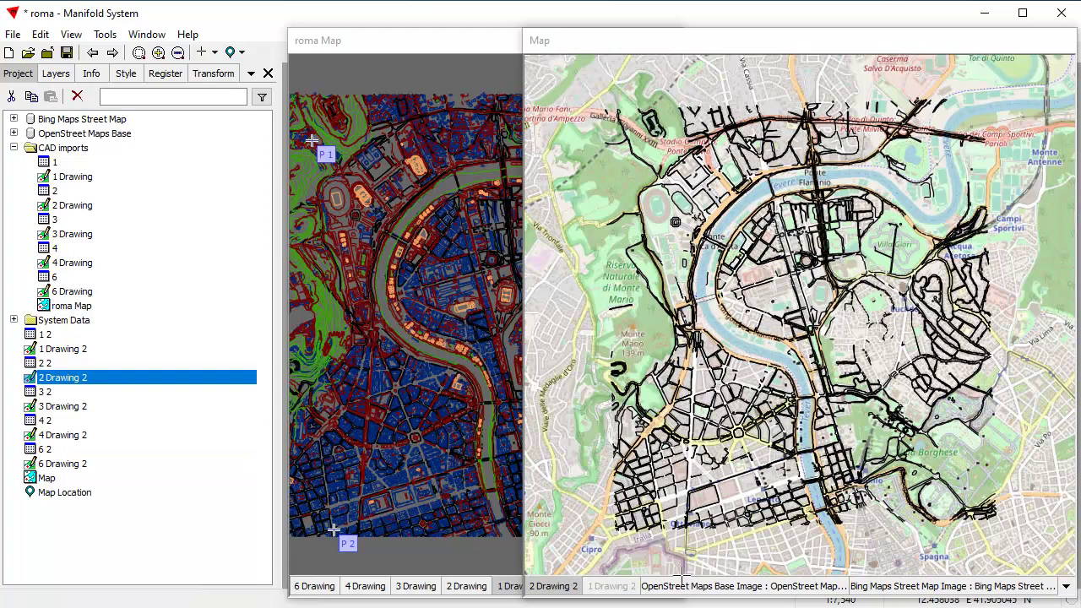
{"action": "left_click", "coordinate": [557, 589]}
{"action": "mouse_move", "coordinate": [40, 412]}
{"action": "left_mouse_down"}
{"action": "mouse_move", "coordinate": [473, 363]}
{"action": "mouse_move", "coordinate": [655, 314]}
{"action": "left_mouse_up"}
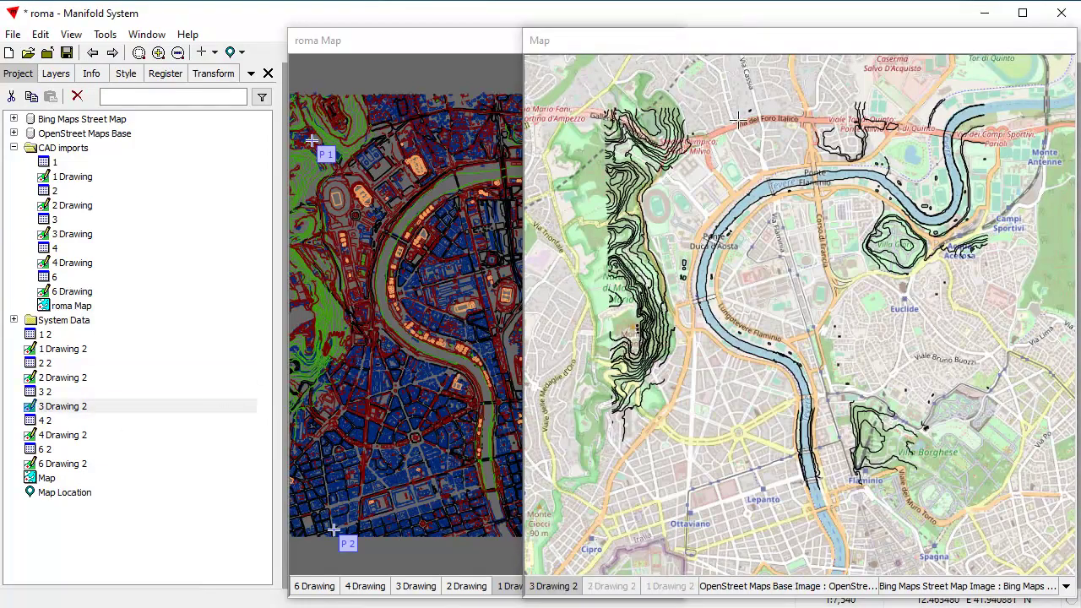
{"action": "left_click", "coordinate": [549, 591], "text": "shift"}
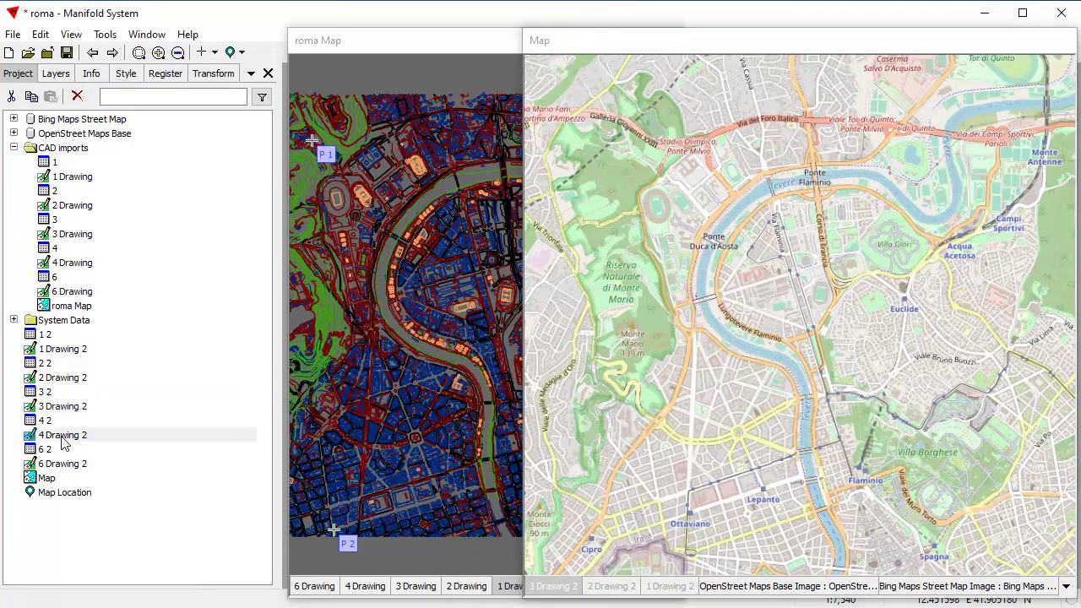
{"action": "left_click_drag", "start_coordinate": [616, 347], "coordinate": [618, 346]}
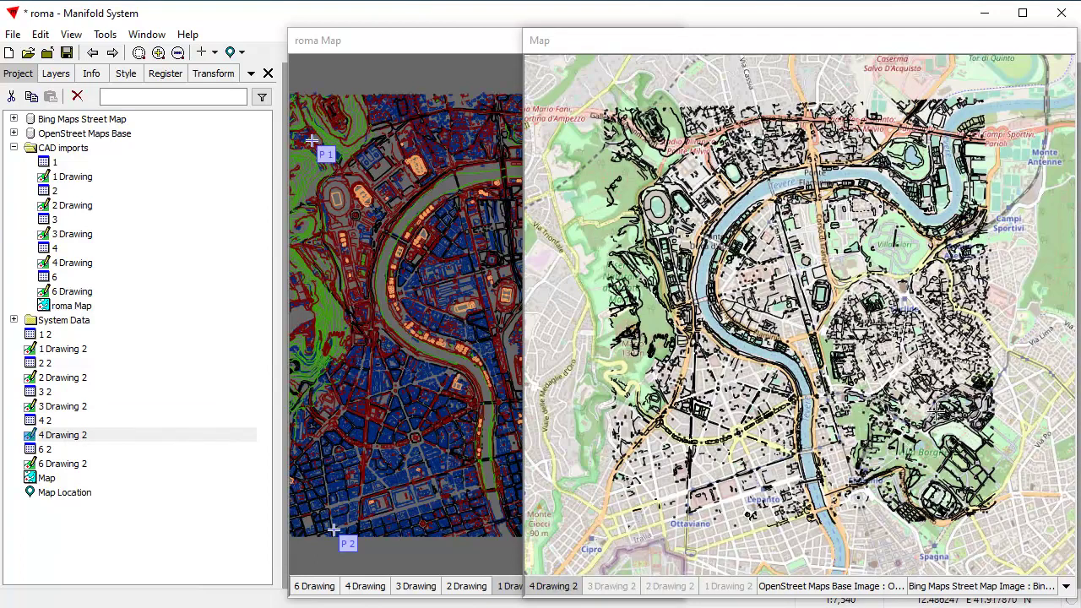
{"action": "left_click", "coordinate": [571, 595], "text": "shift"}
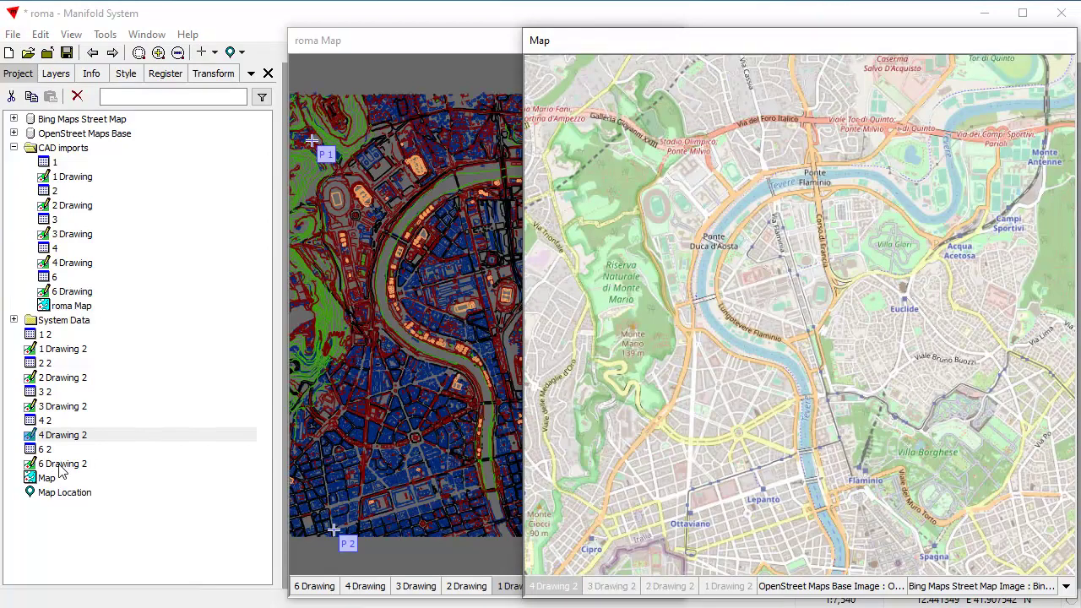
{"action": "left_click", "coordinate": [211, 421]}
{"action": "left_click_drag", "start_coordinate": [676, 310], "coordinate": [677, 312]}
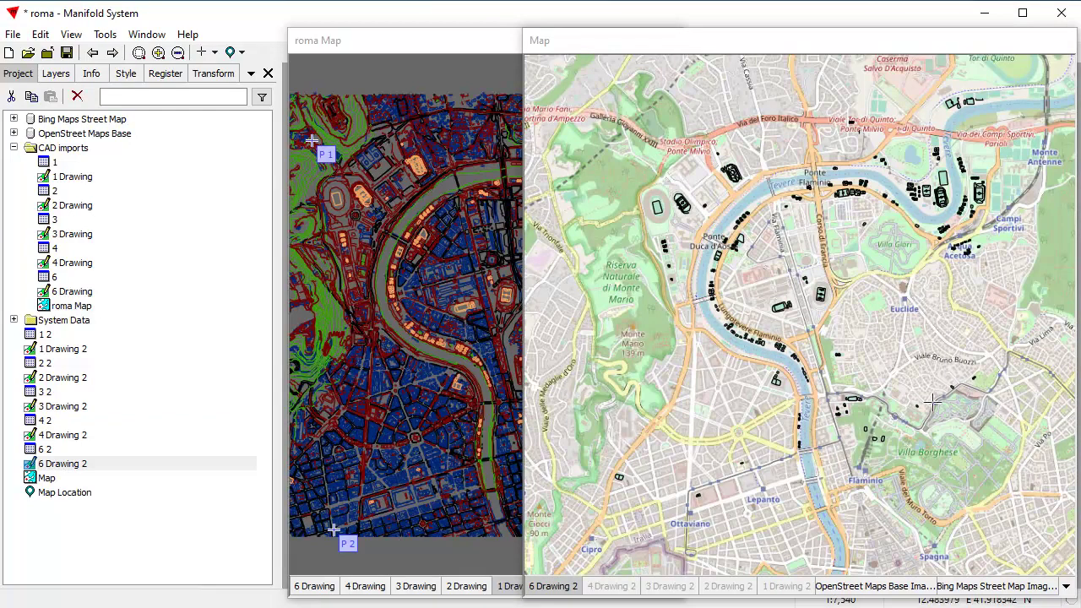
Turn the 1 Drawing 2 layer back on so its building outlines overlay 6 Drawing 2 near Ponte Flaminio
{"action": "left_click", "coordinate": [636, 150]}
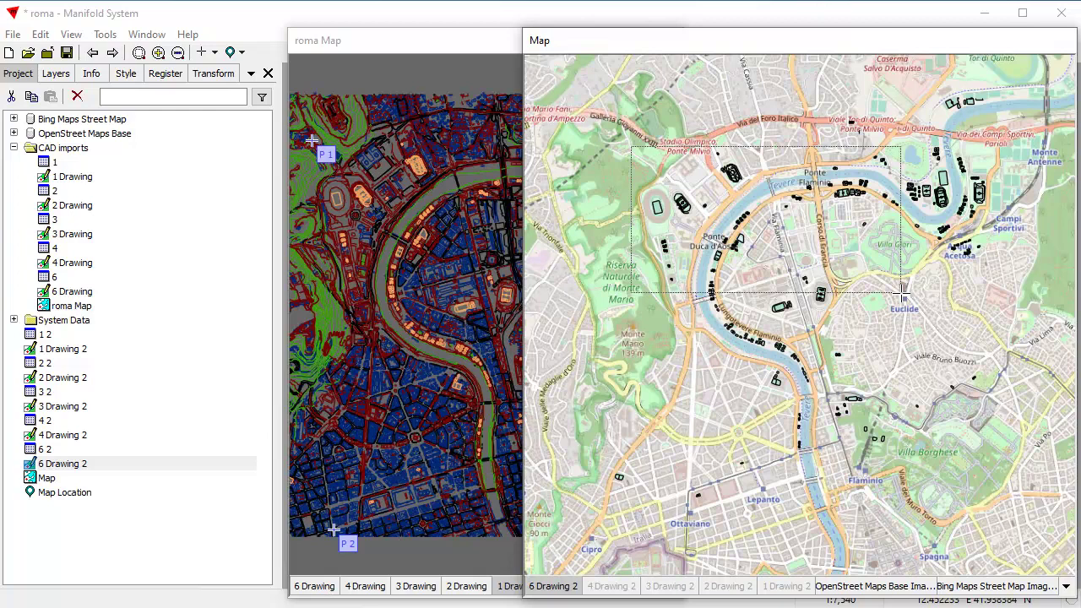
{"action": "scroll", "coordinate": [832, 319], "scroll_direction": "up", "scroll_amount": 2}
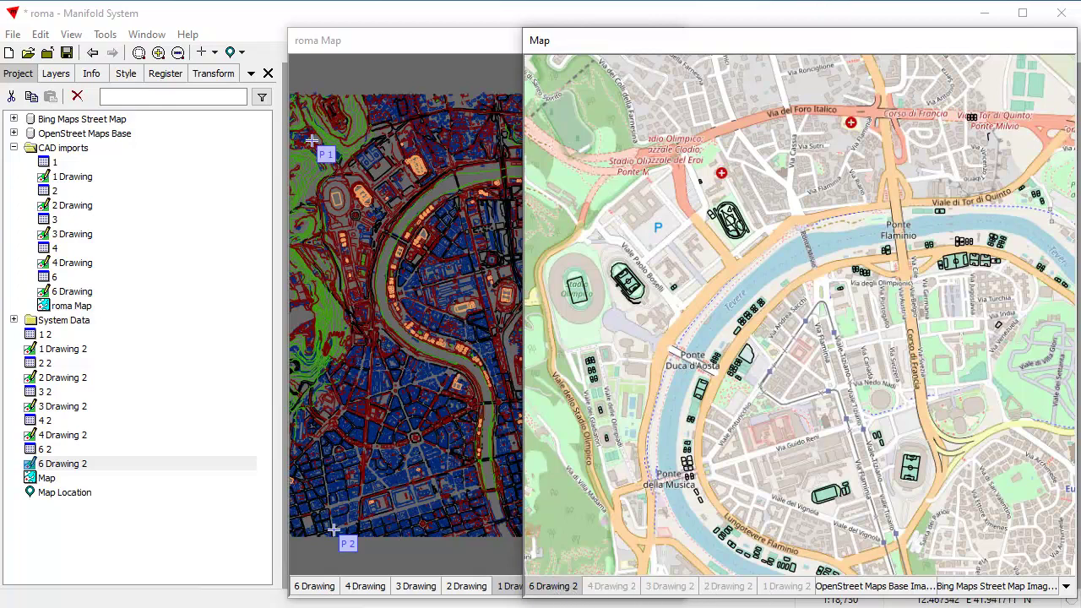
{"action": "left_click", "coordinate": [785, 586]}
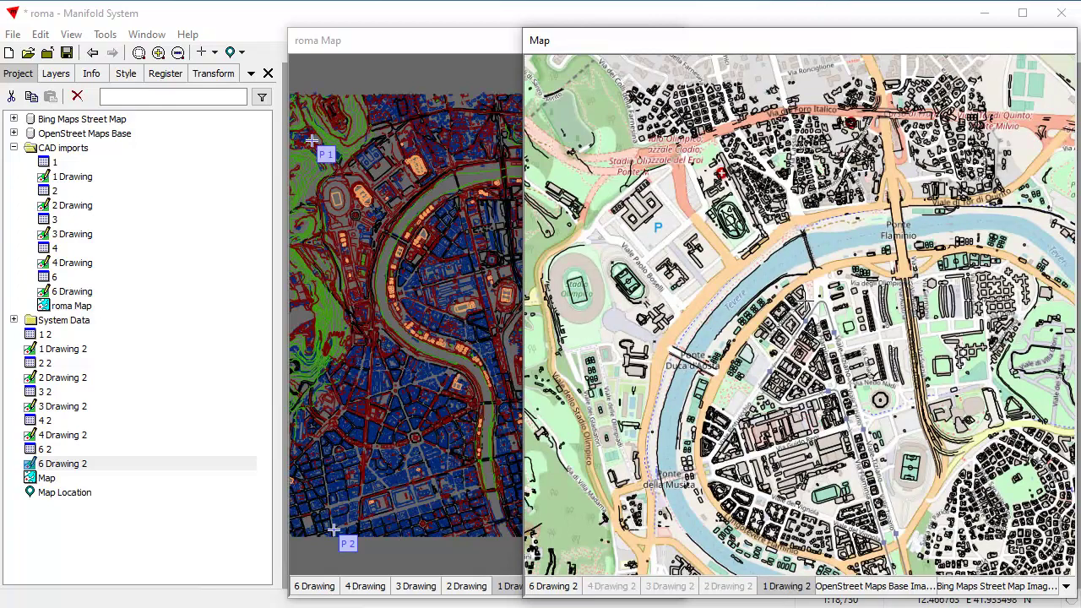
{"action": "left_click", "coordinate": [450, 44]}
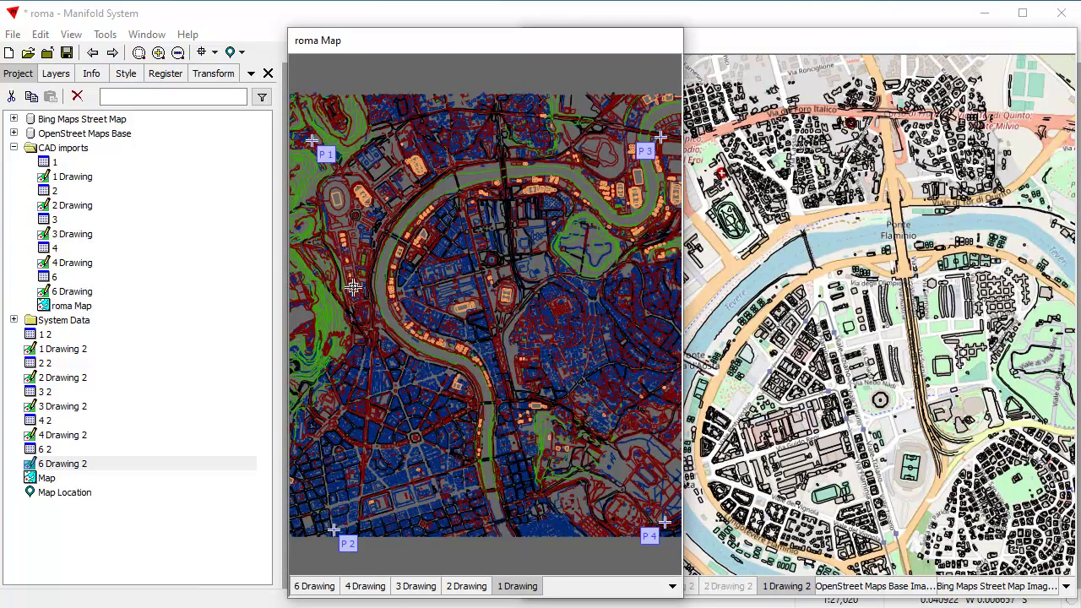
{"action": "left_click", "coordinate": [869, 42]}
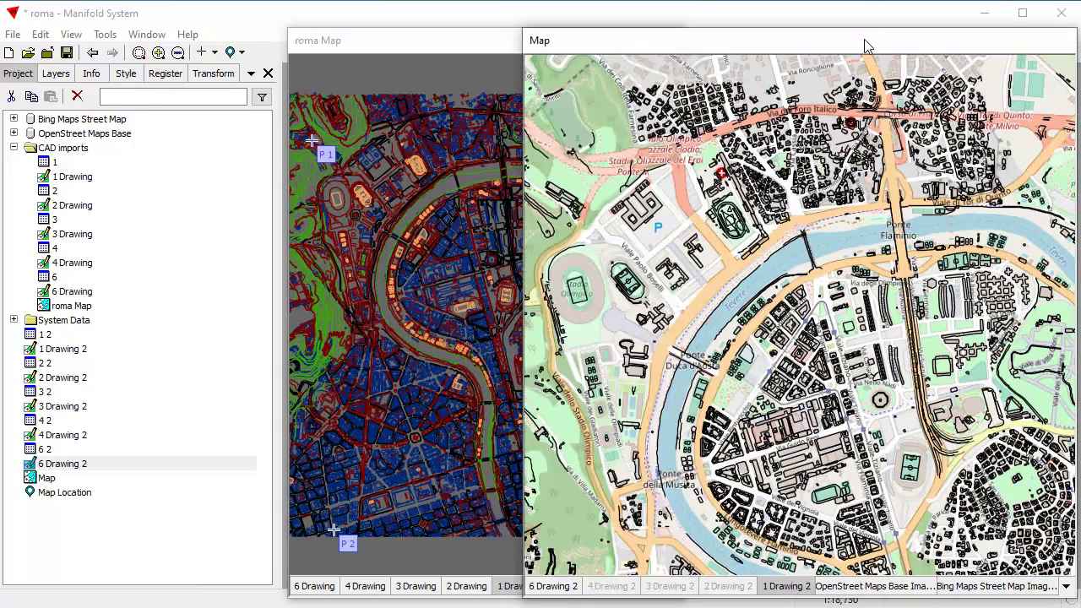